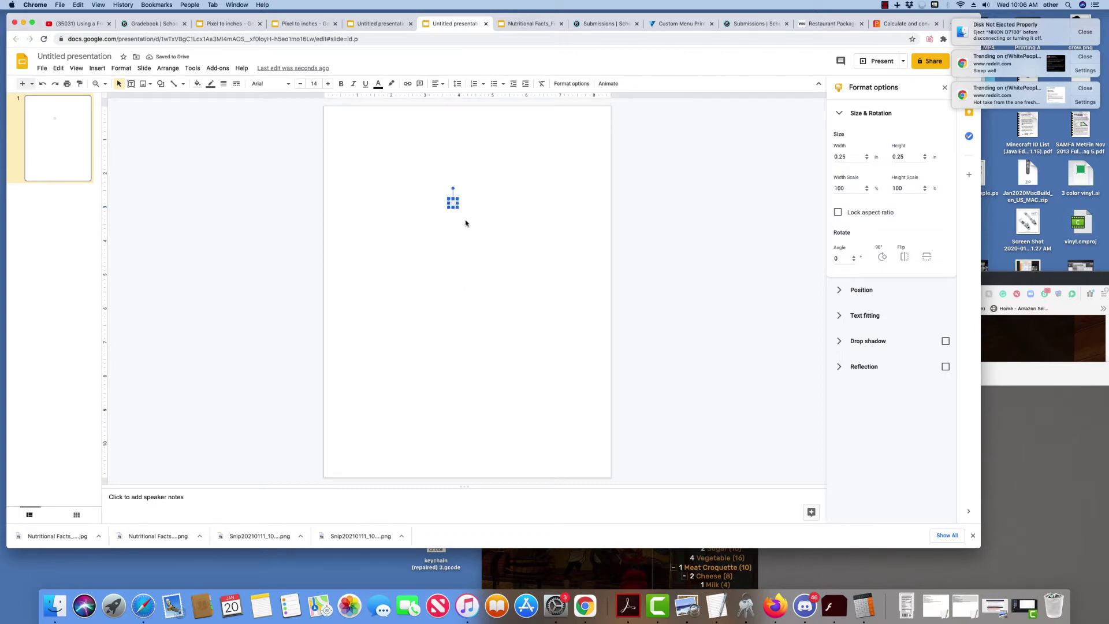
Add a text box reading "Qwe qwe qwe q" near the upper left of the slide, above the small square.
left_click(332, 214)
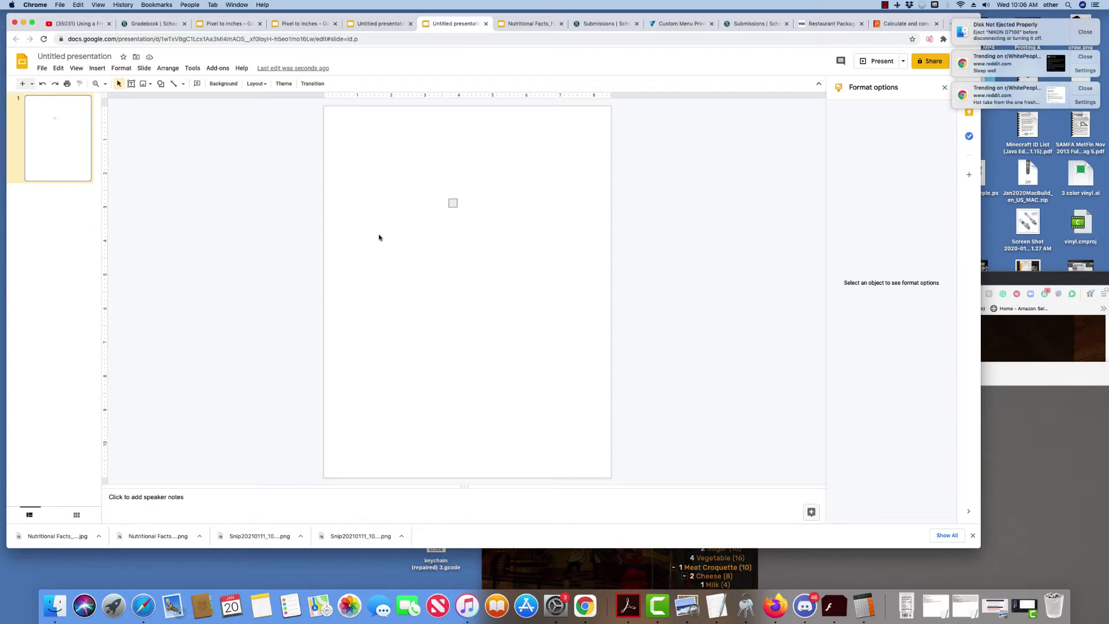
left_click(131, 84)
left_click_drag(348, 140, 443, 171)
type("Qwe qwe qwe q")
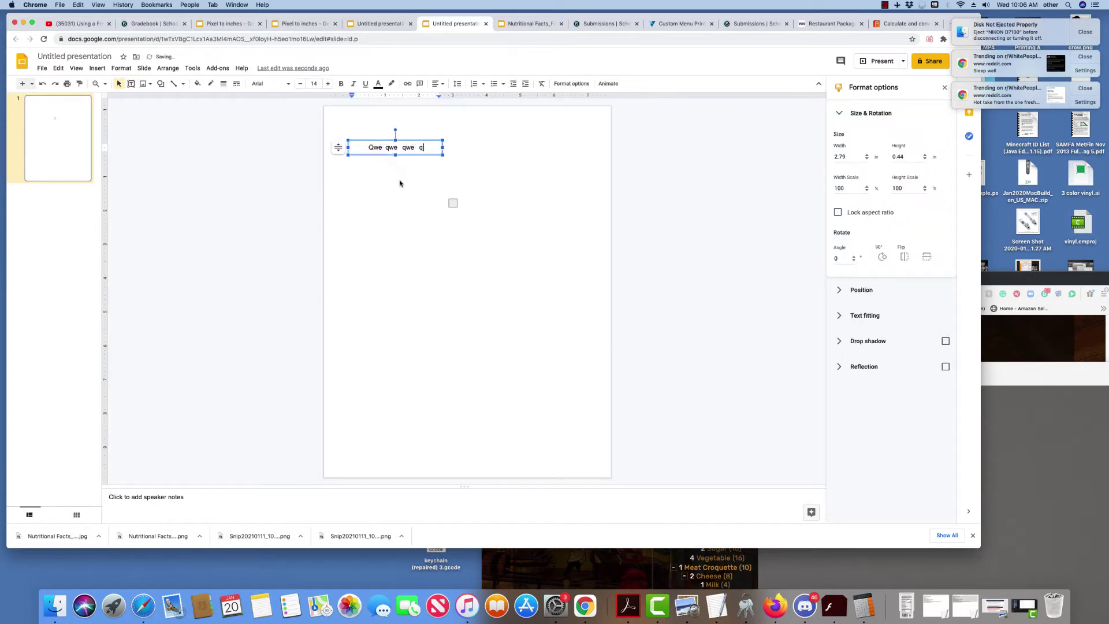
left_click(399, 183)
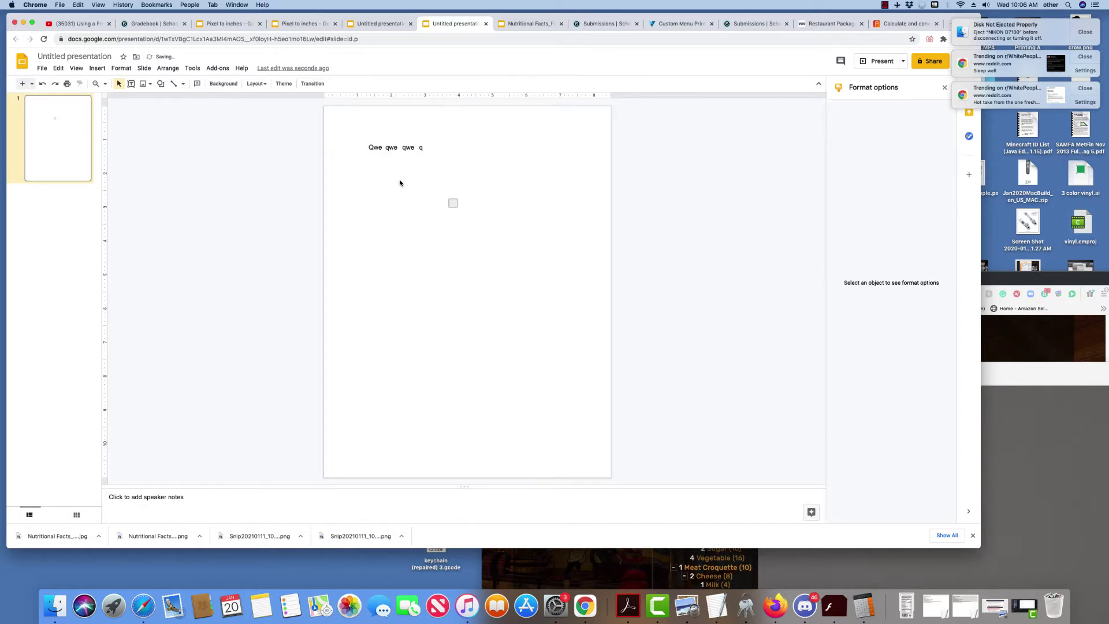
Open the page setup and calculate 8.5 × 300 in Calculator for the page width in pixels.
left_click(42, 68)
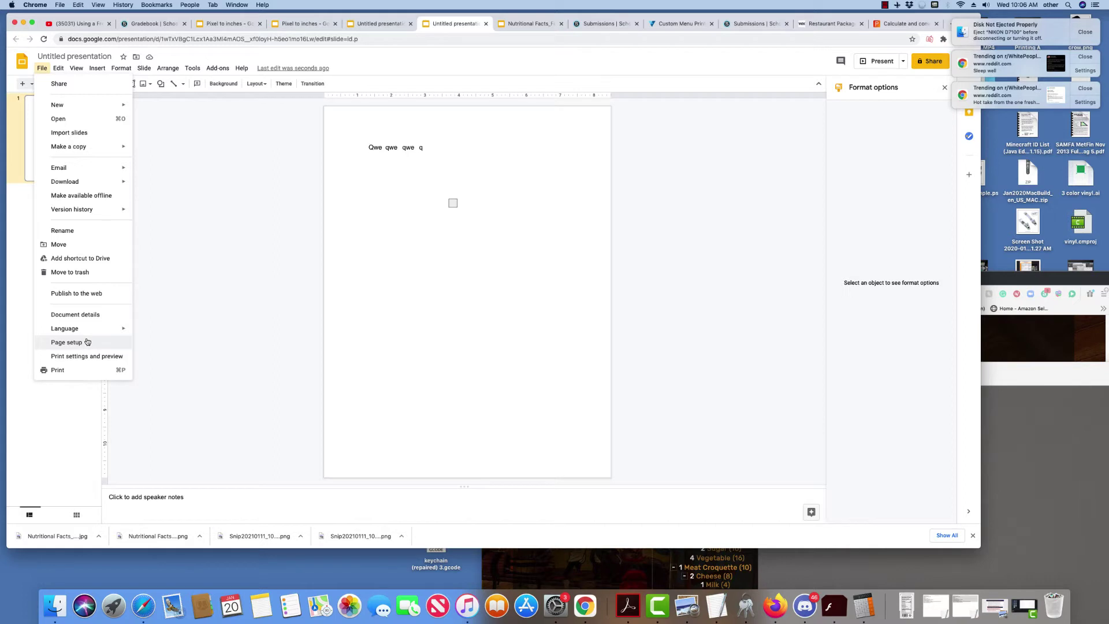
left_click(85, 341)
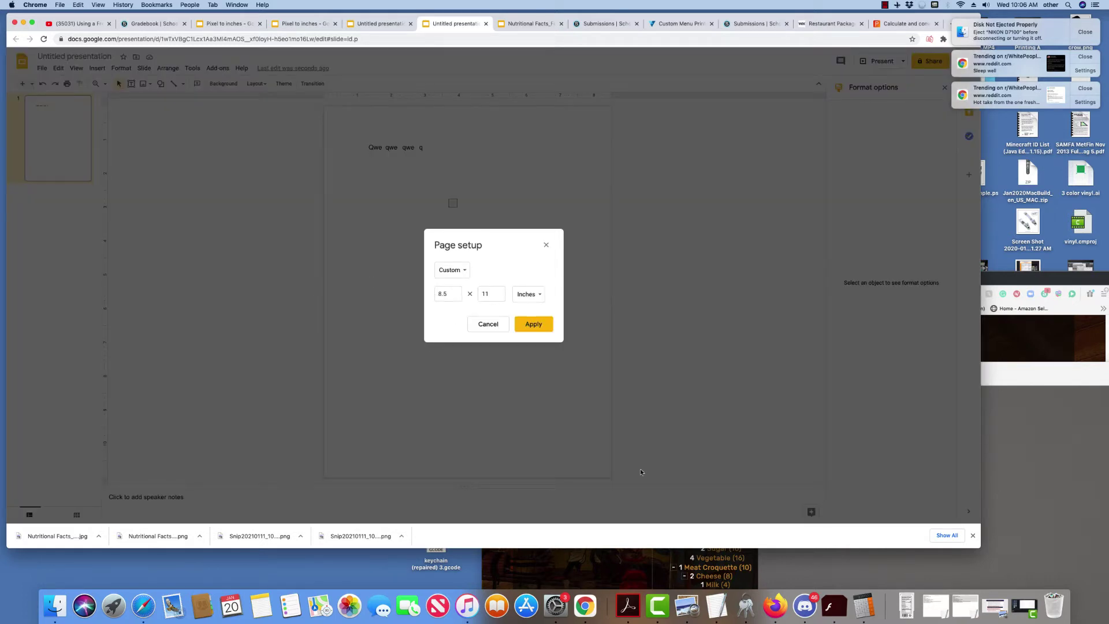
left_click(864, 606)
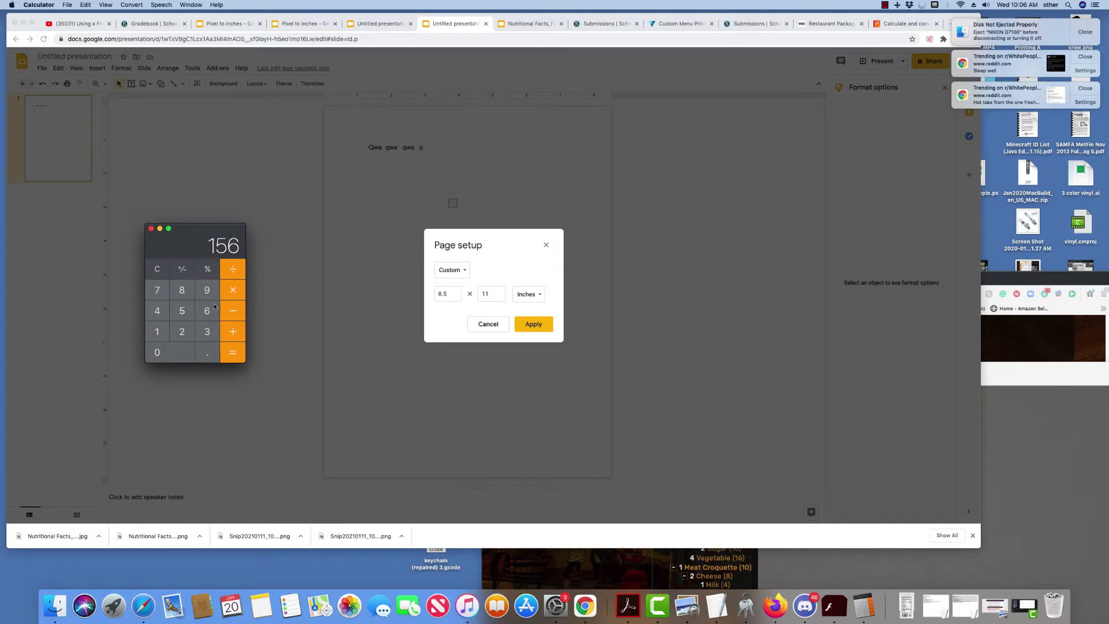
type("8.5")
left_click(231, 292)
left_click(206, 332)
left_click(173, 352)
left_click(174, 352)
left_click(231, 358)
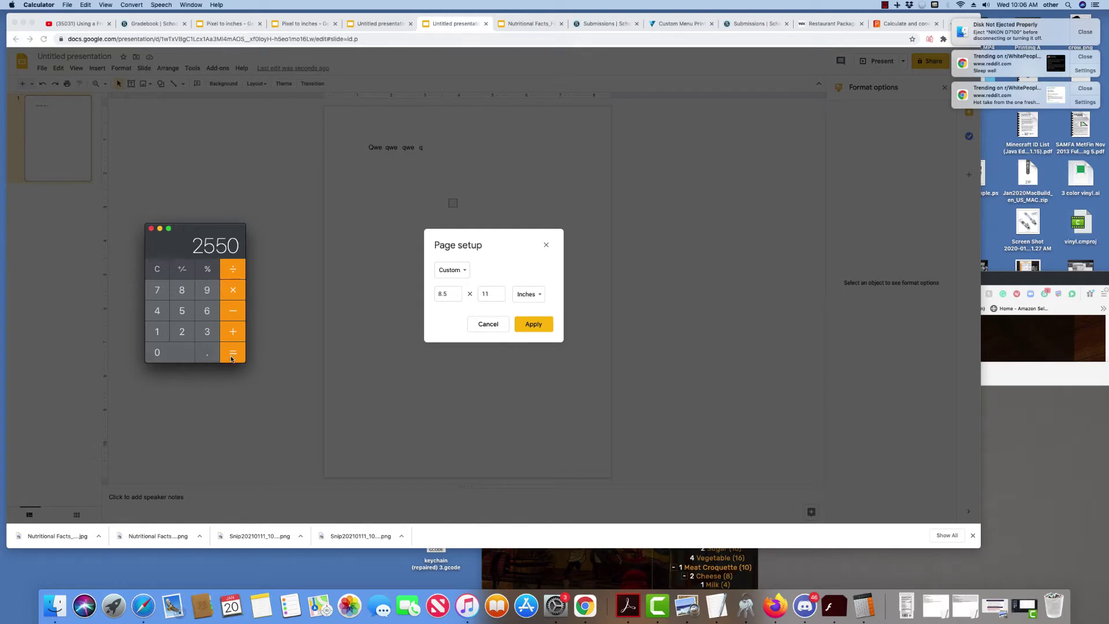
Switch the page setup units to pixels and set the page width to 2550.
left_click(518, 295)
left_click(527, 294)
left_click(532, 336)
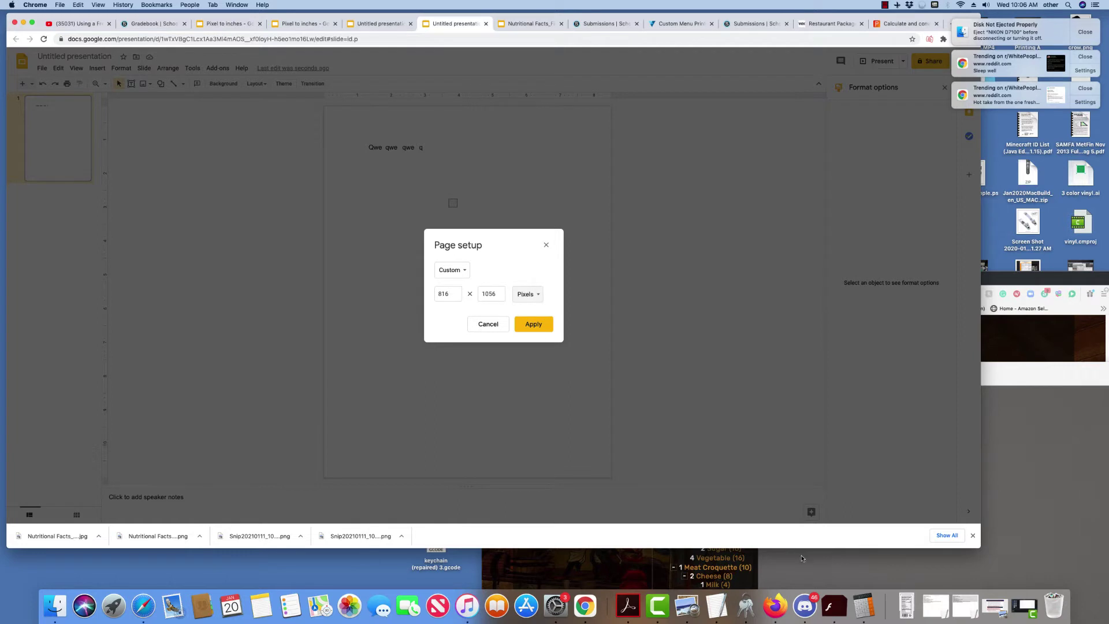
left_click(862, 605)
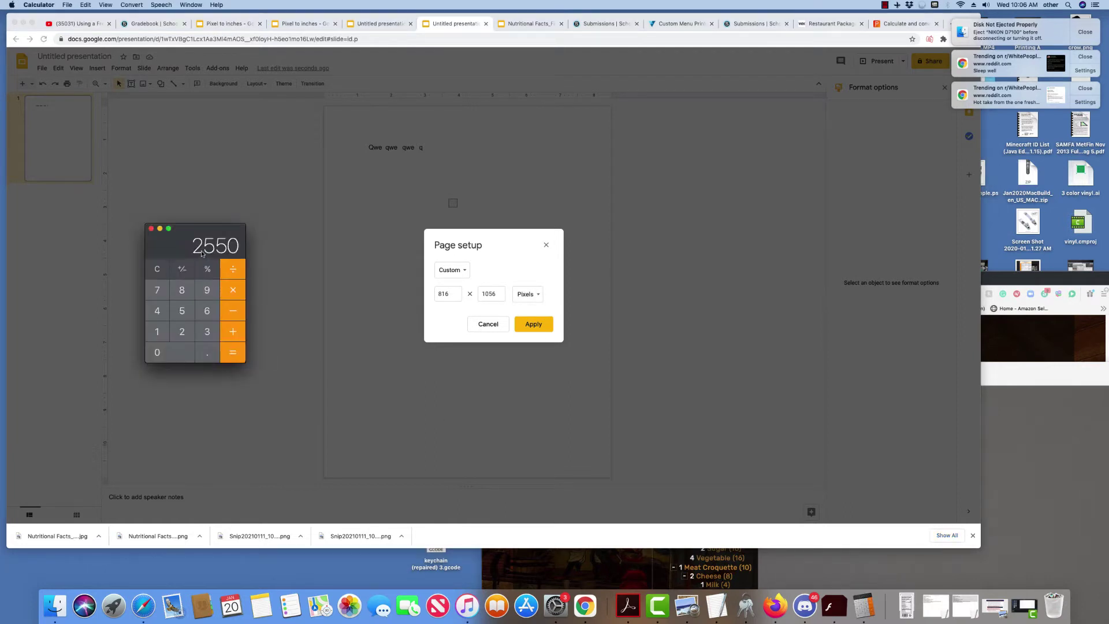
left_click_drag(459, 294, 424, 294)
type("2")
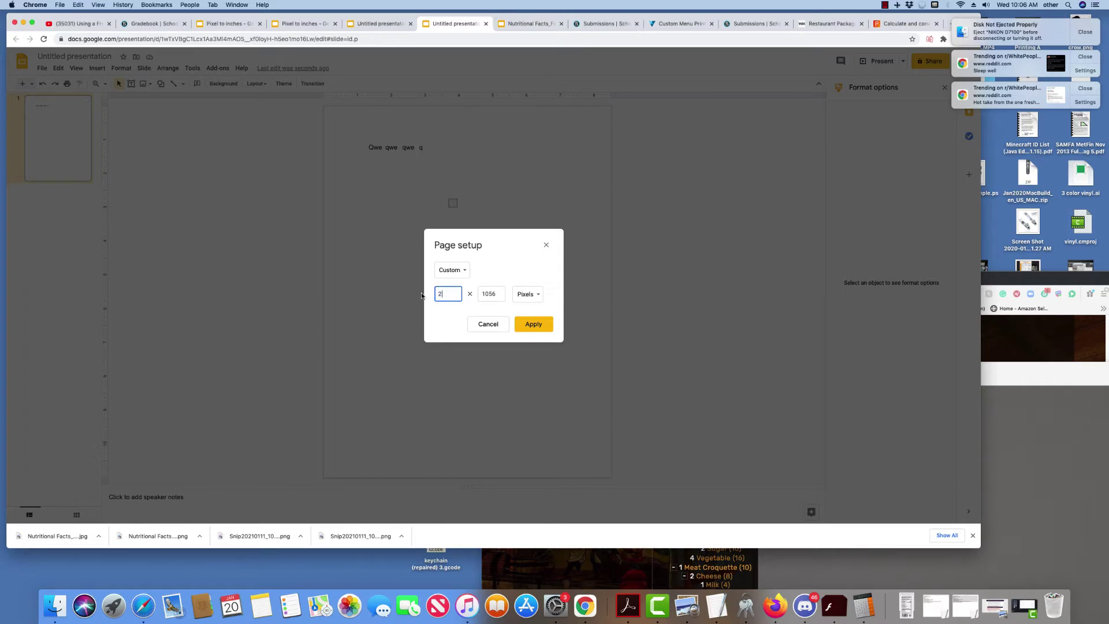
type("550")
Calculate 11 × 300 in Calculator for the page height in pixels.
left_click(490, 294)
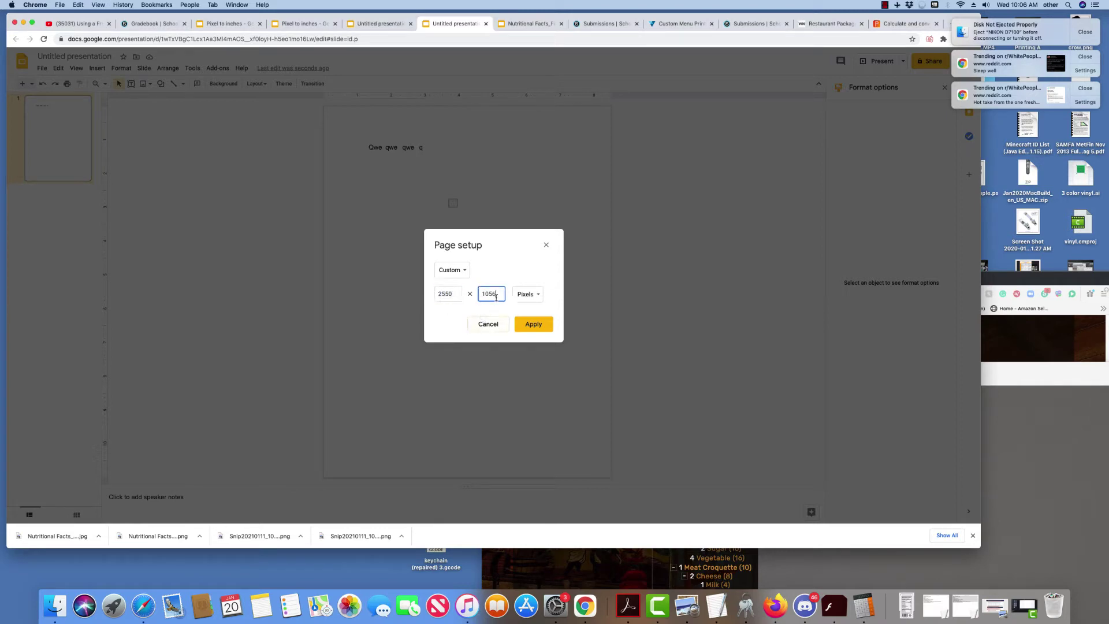
left_click(863, 605)
type("11")
left_click(232, 290)
type("300")
left_click(226, 352)
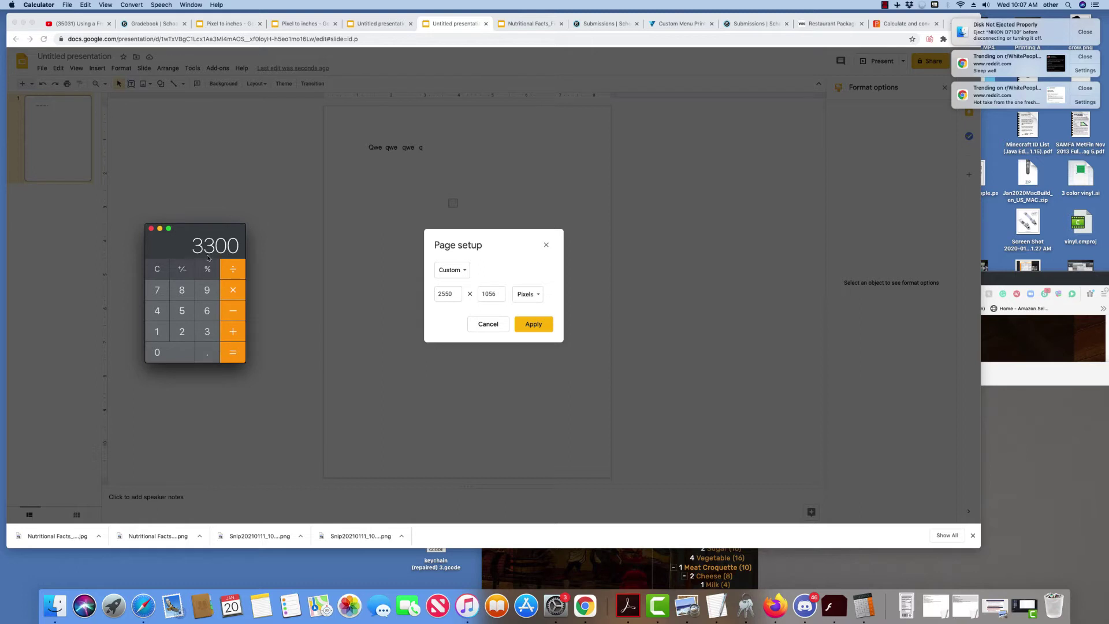
Set the page height to 3300 pixels and apply the page setup.
left_click(488, 294)
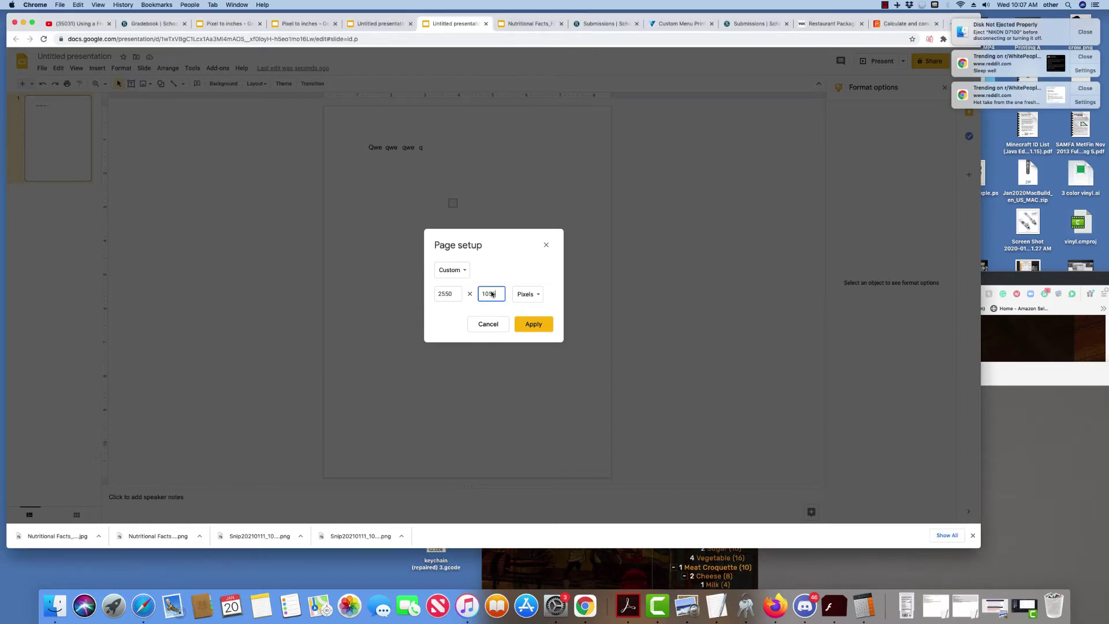
left_click_drag(495, 294, 480, 294)
type("3300")
left_click(541, 331)
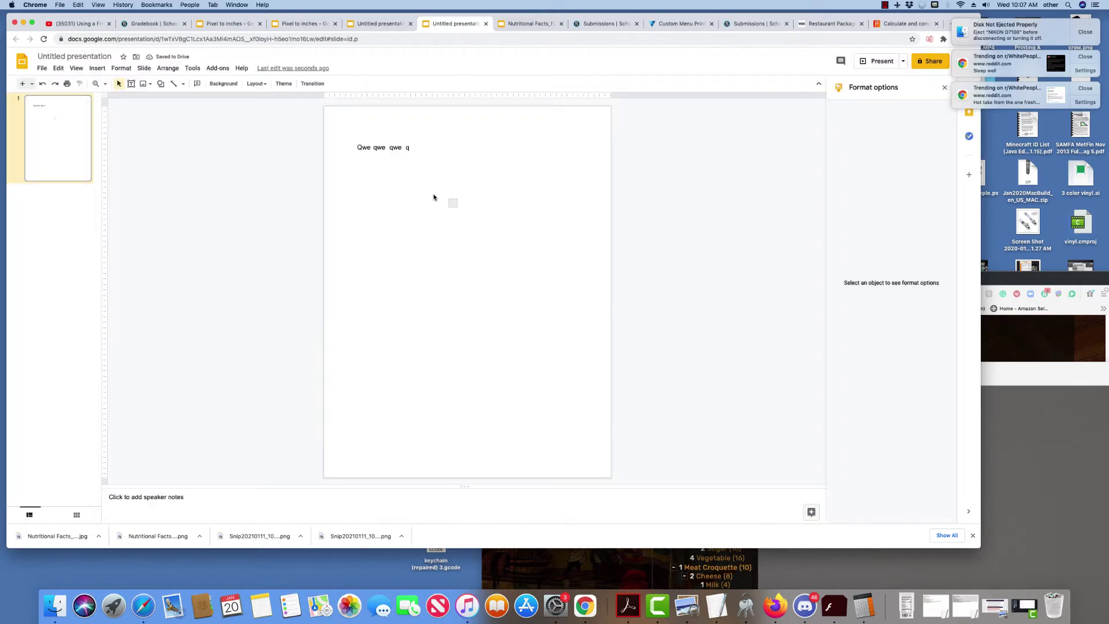
Open the print preview with its additional settings and choose Fit to paper as the scale.
left_click(42, 68)
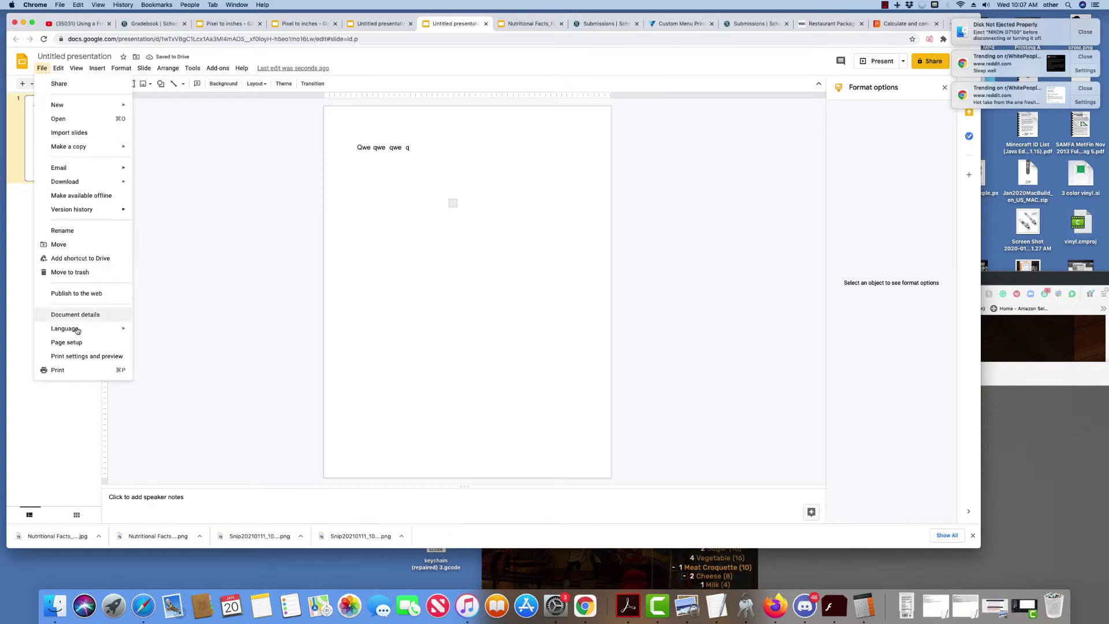
left_click(78, 367)
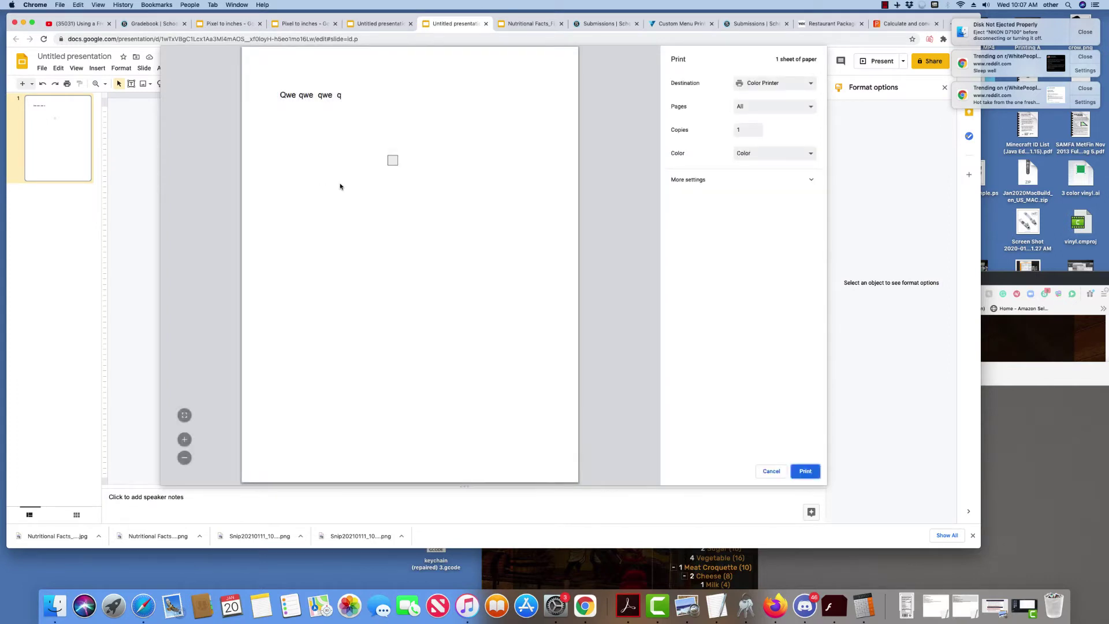
left_click(687, 180)
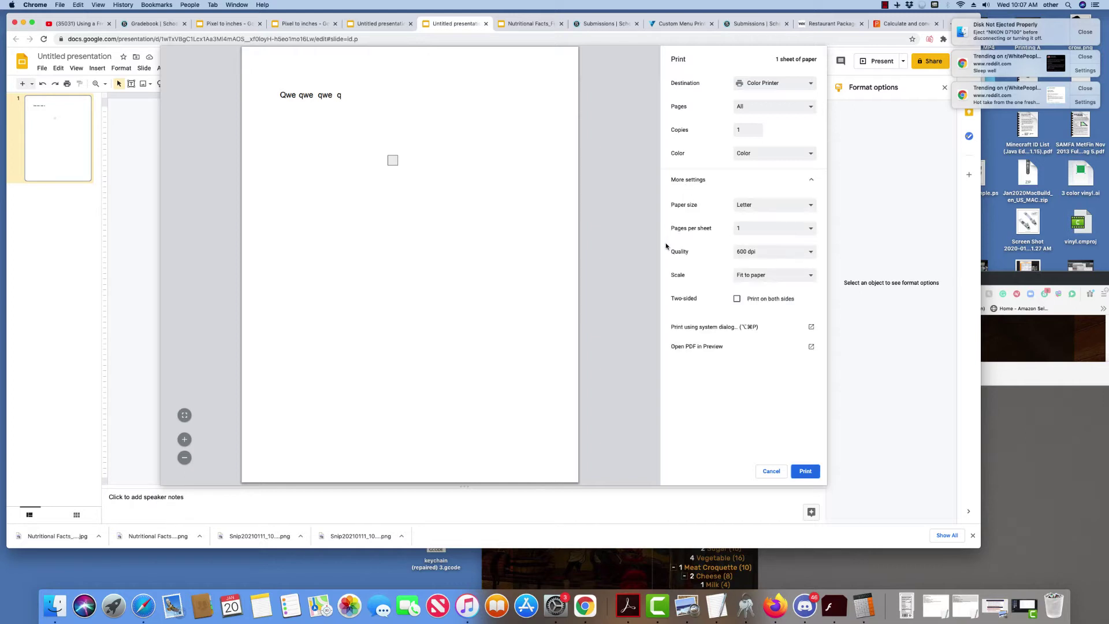
left_click(745, 276)
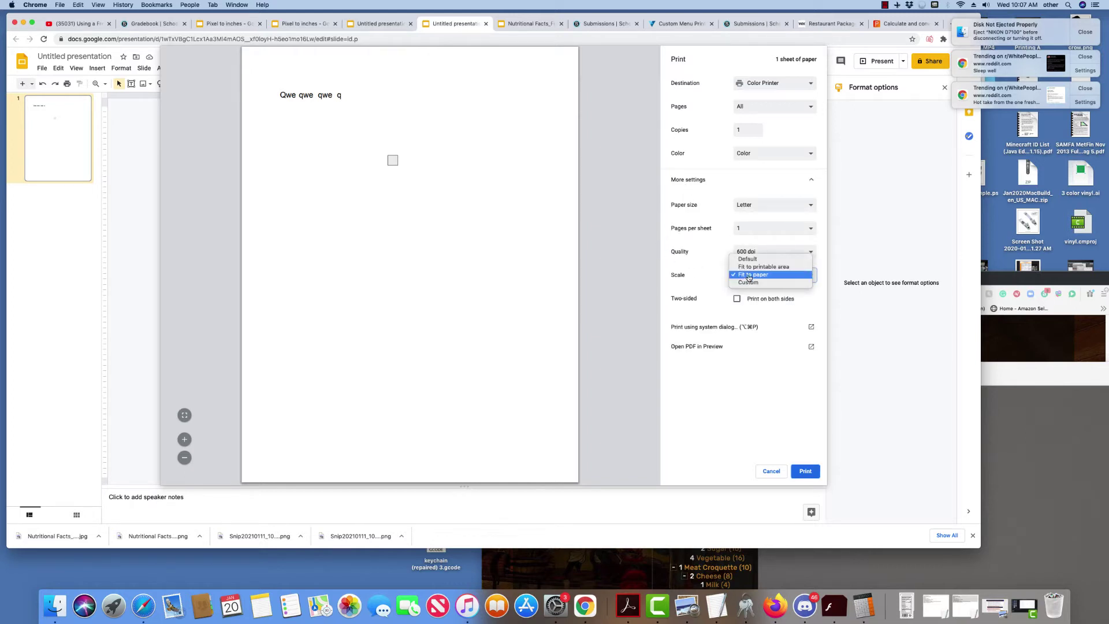
left_click(749, 277)
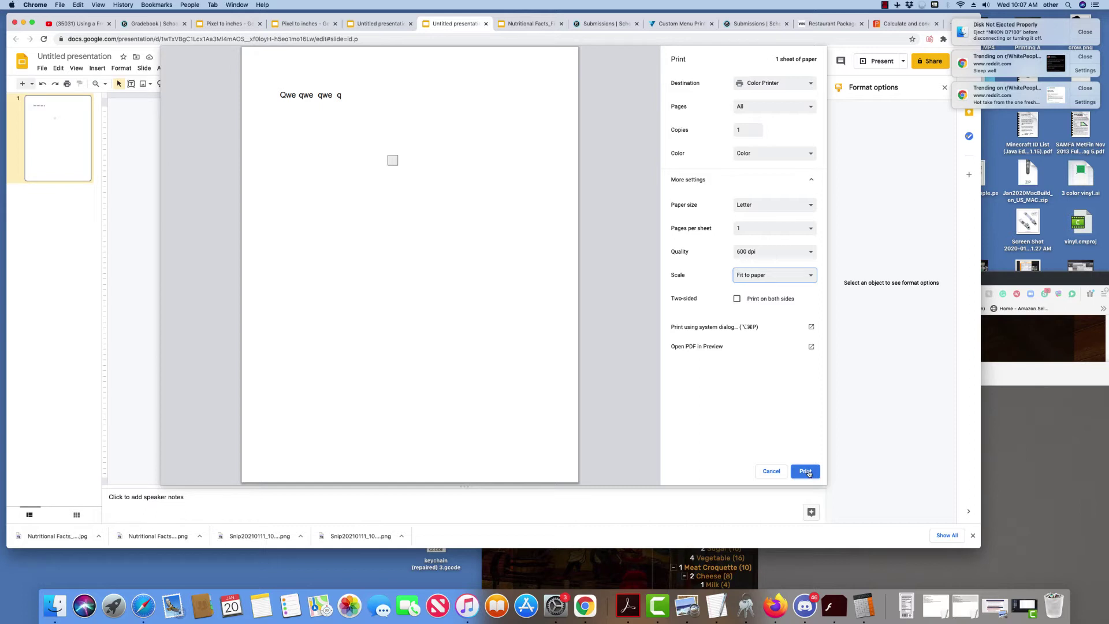
Switch to Preview to examine the photos of the printed squares against the ruler, and cancel printing back in Chrome.
left_click(49, 605)
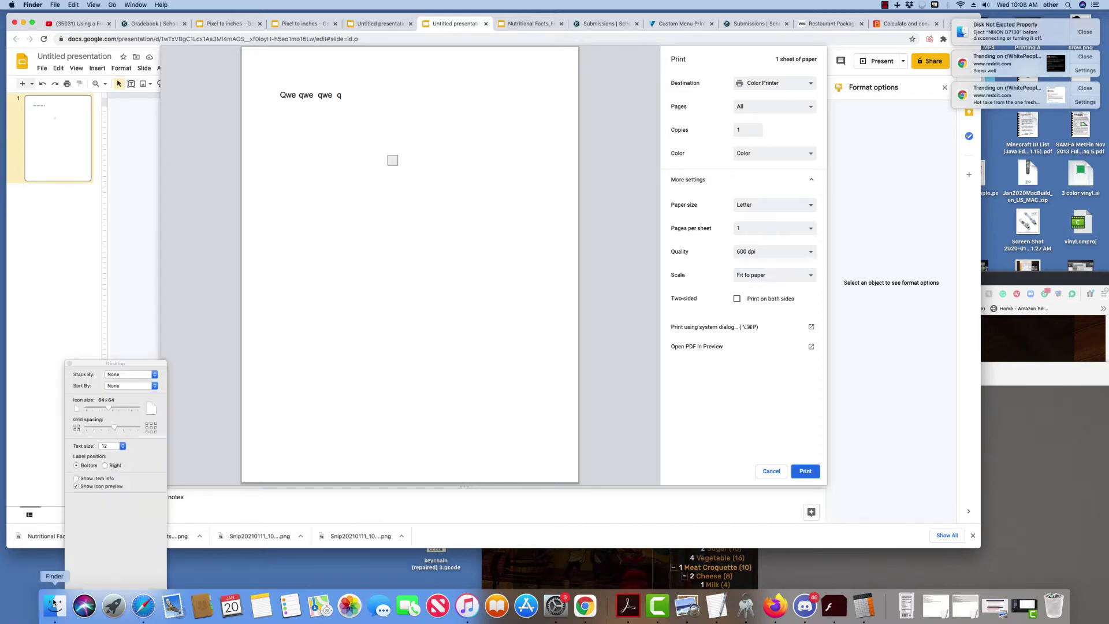
left_click(57, 607)
key("super+Tab")
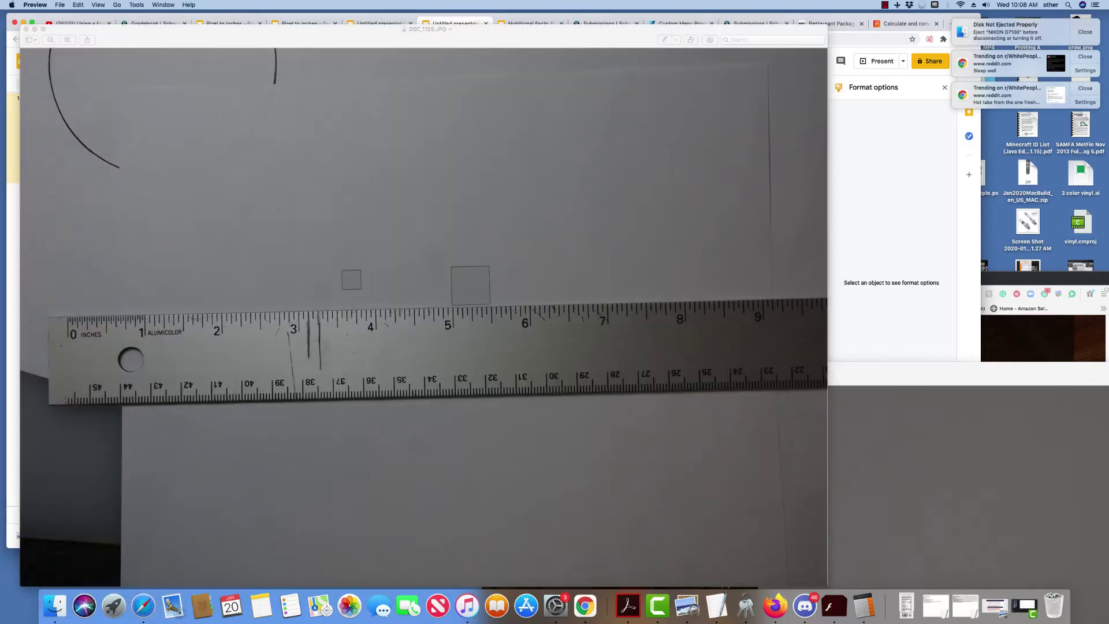
scroll(500, 242, "up", 5)
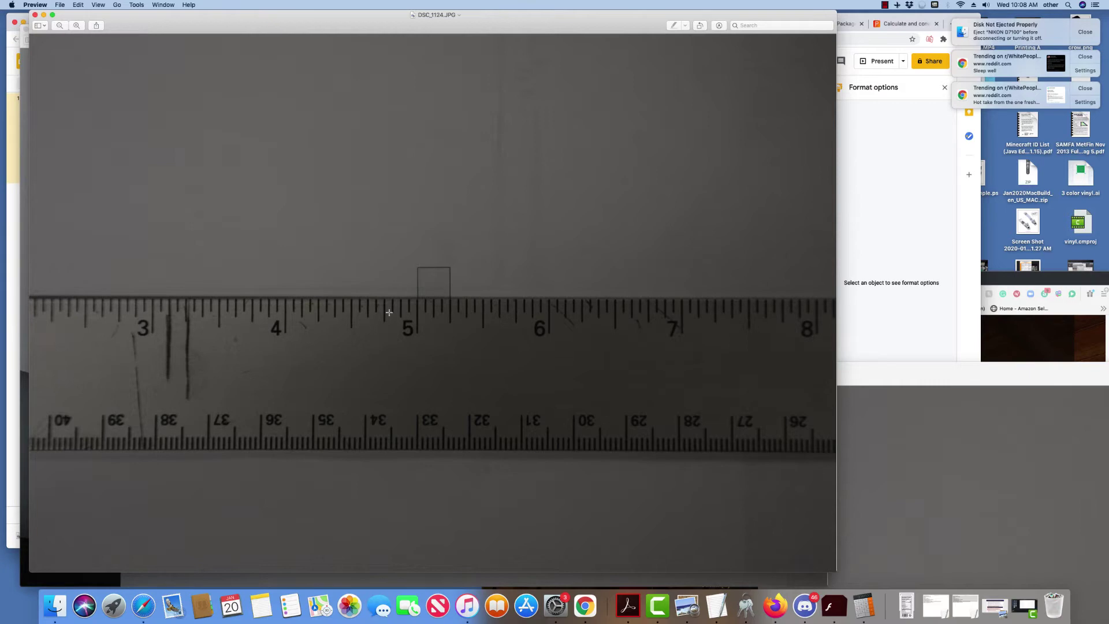
left_click(862, 191)
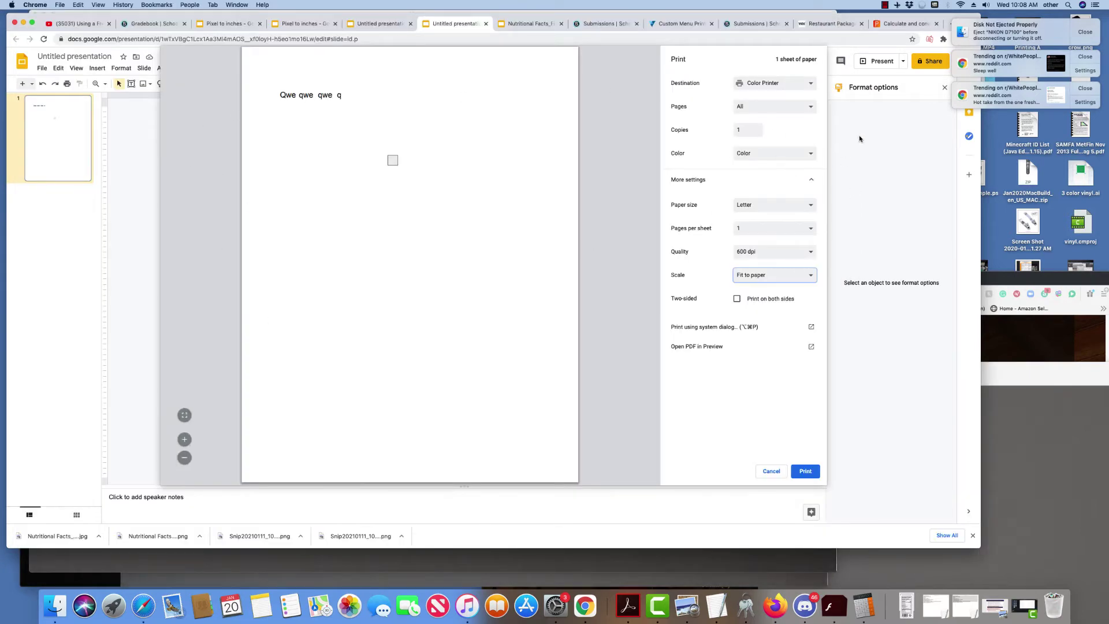
left_click(772, 469)
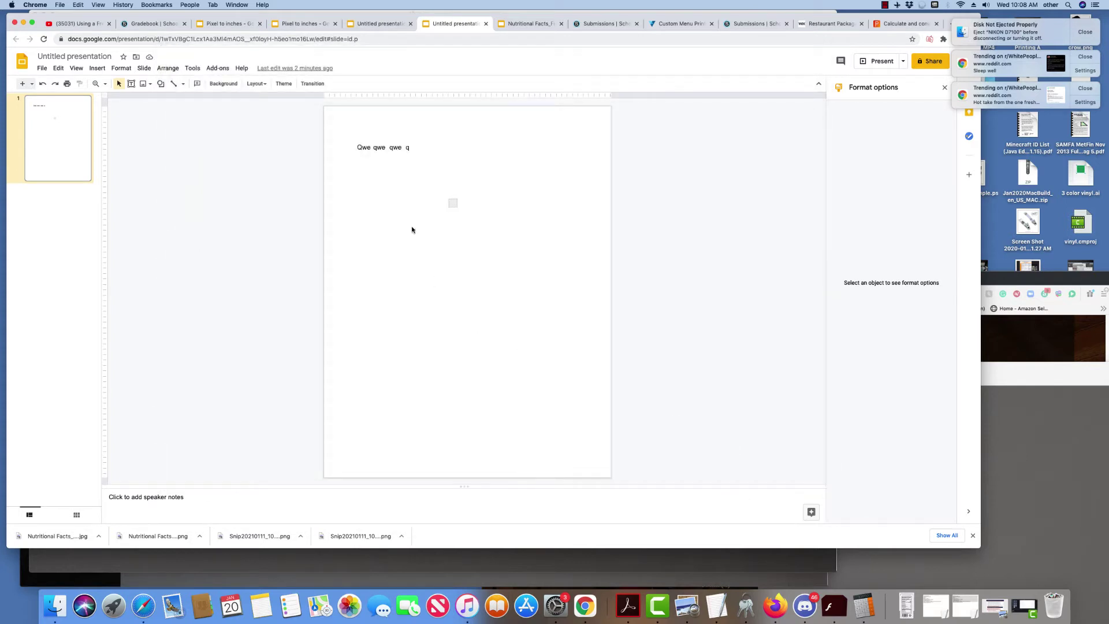
Delete the text box and the small square from the slide.
left_click(367, 148)
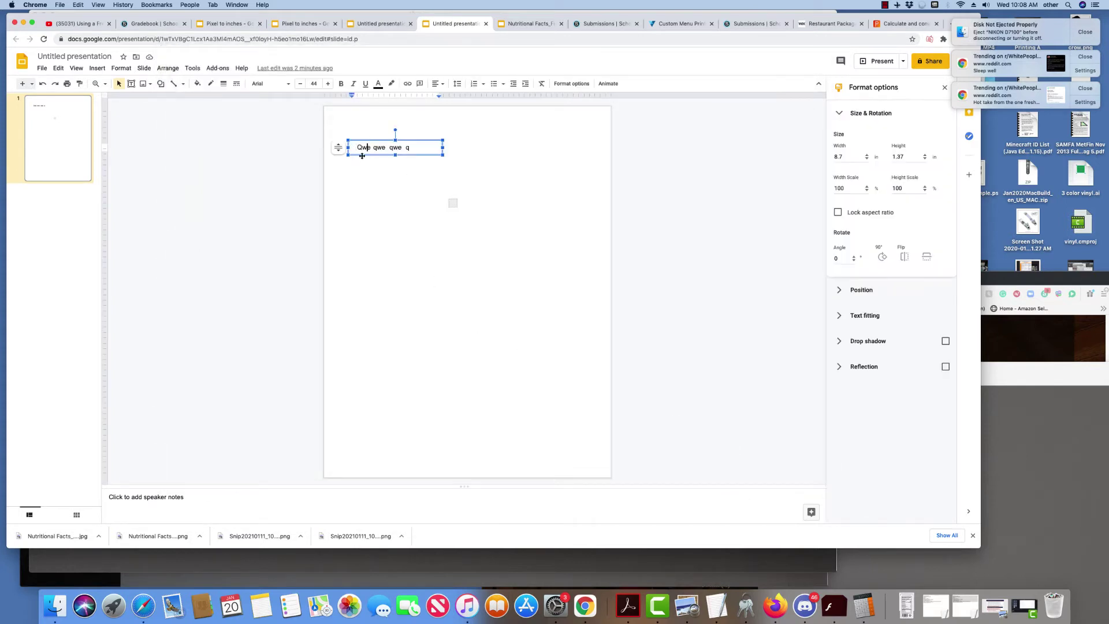
key("Escape")
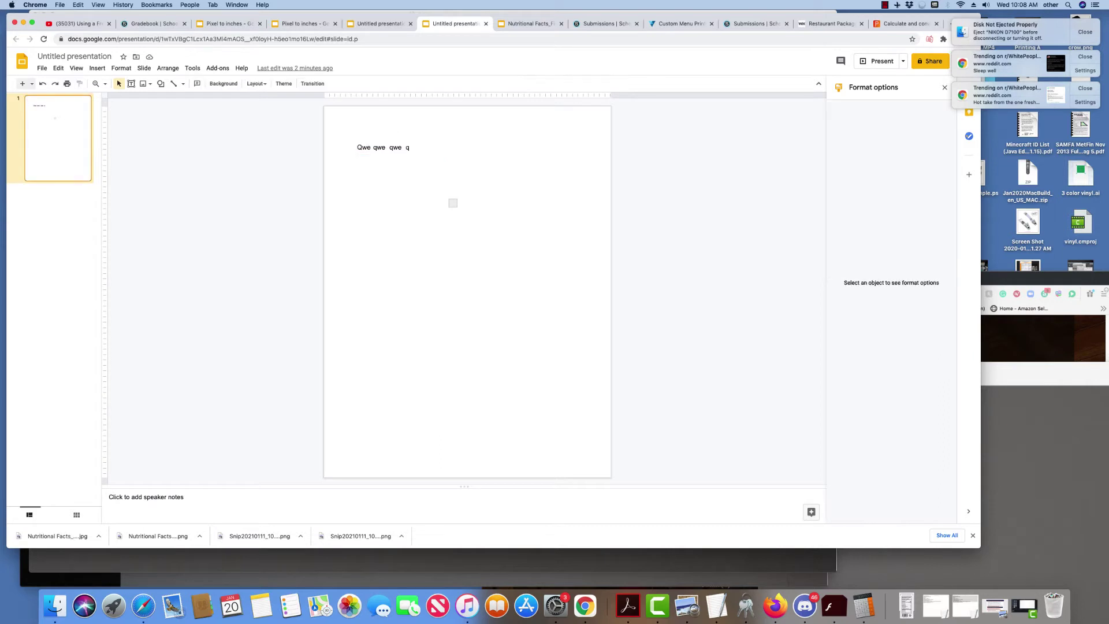
left_click(357, 148)
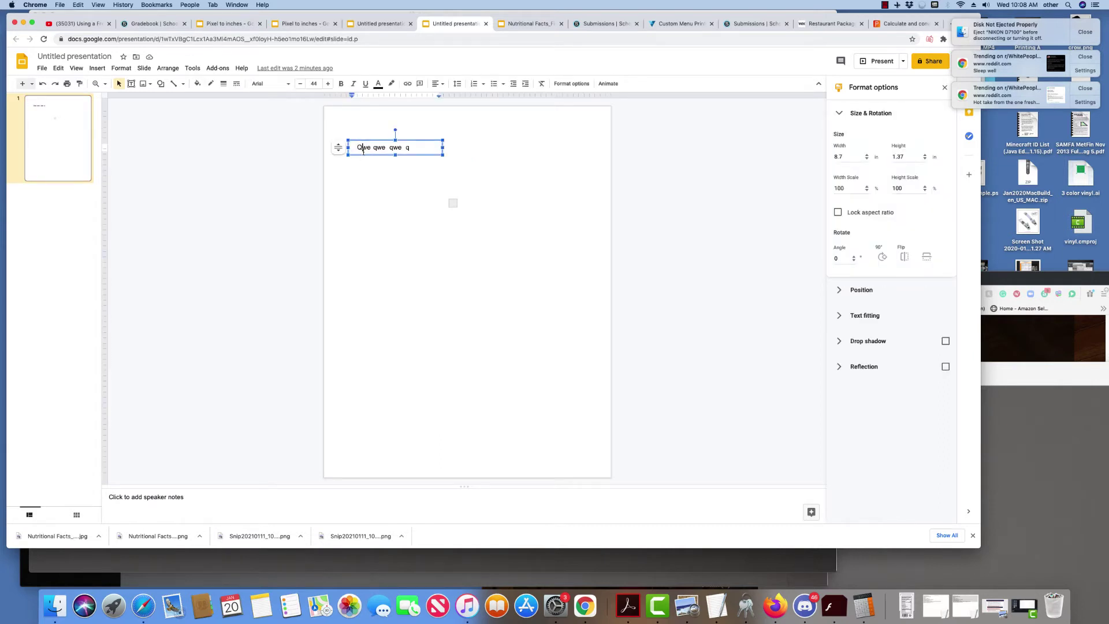
left_click(371, 157)
key("BackSpace")
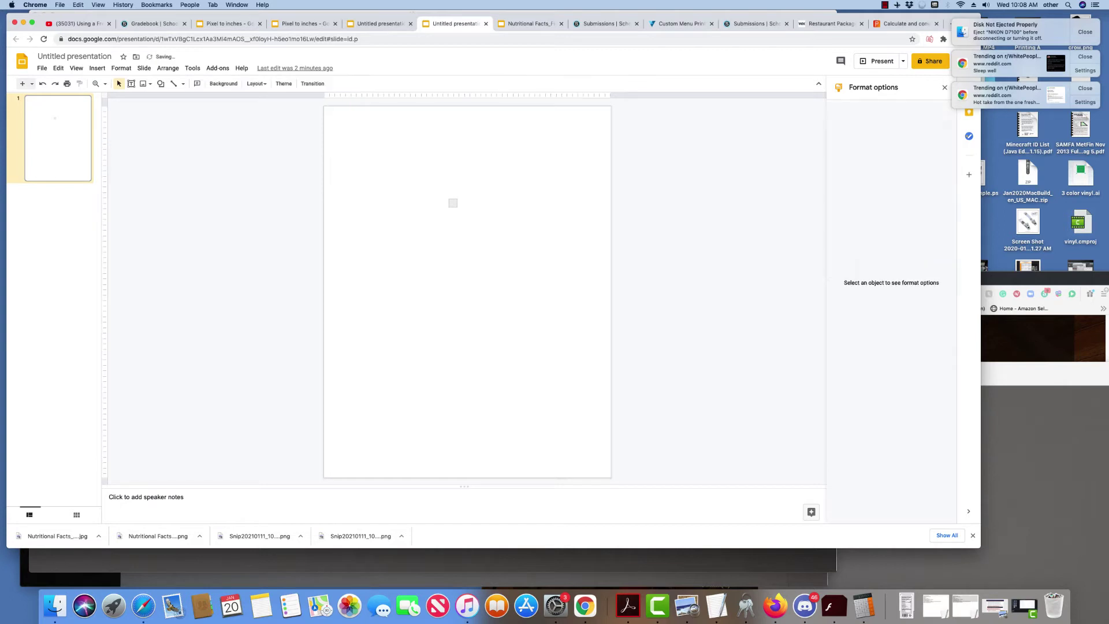
left_click(449, 203)
key("BackSpace")
Draw a rectangle about 5.66 by 5.25 in on the upper part of the slide.
left_click(131, 83)
left_click(162, 85)
mouse_move(176, 103)
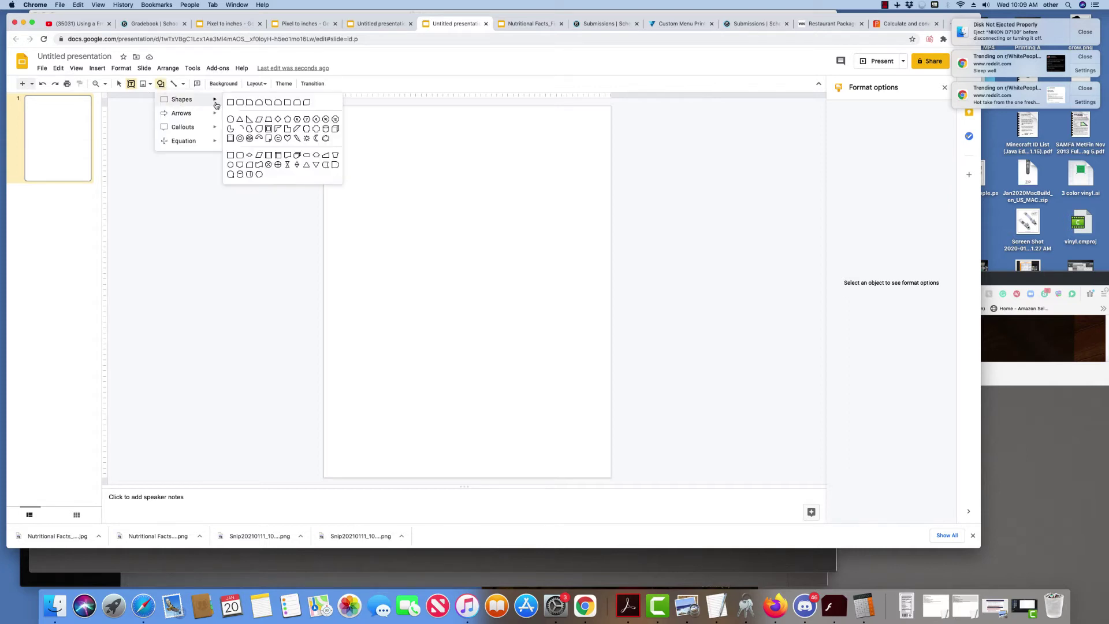
left_click(231, 103)
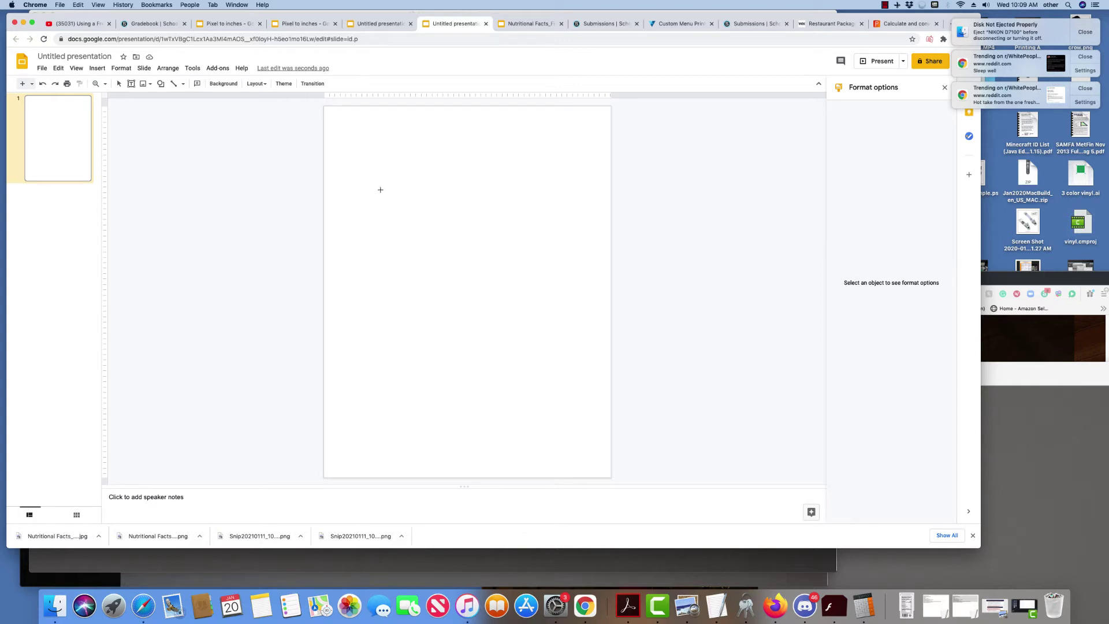
left_click_drag(380, 189, 441, 247)
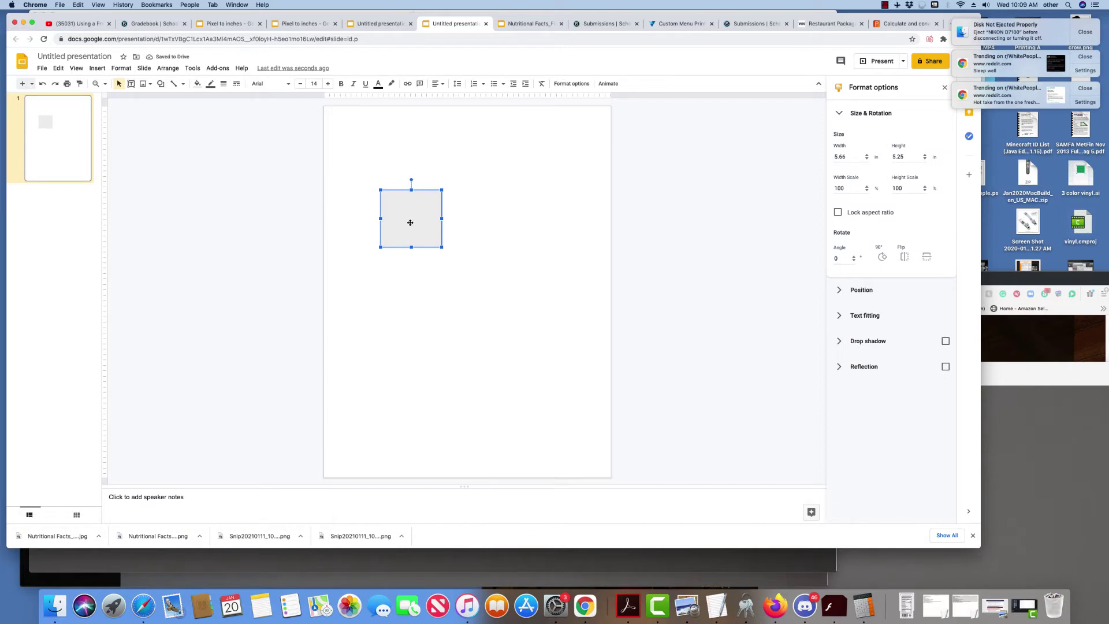
Calculate the side length for a half-inch printed square in Calculator as 0.5 × 3.12.
left_click(862, 606)
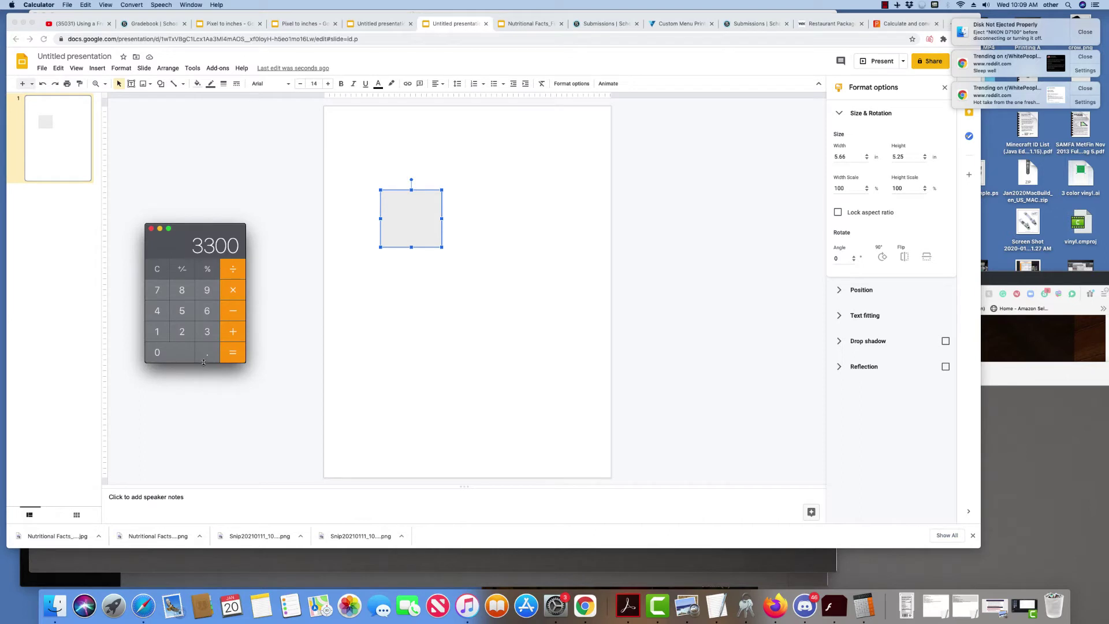
left_click(157, 270)
left_click(207, 353)
left_click(182, 317)
left_click(211, 329)
left_click(156, 332)
left_click(182, 332)
left_click(229, 355)
Set the rectangle's width and height both to 1.56 in.
left_click(845, 168)
left_click_drag(854, 157, 829, 158)
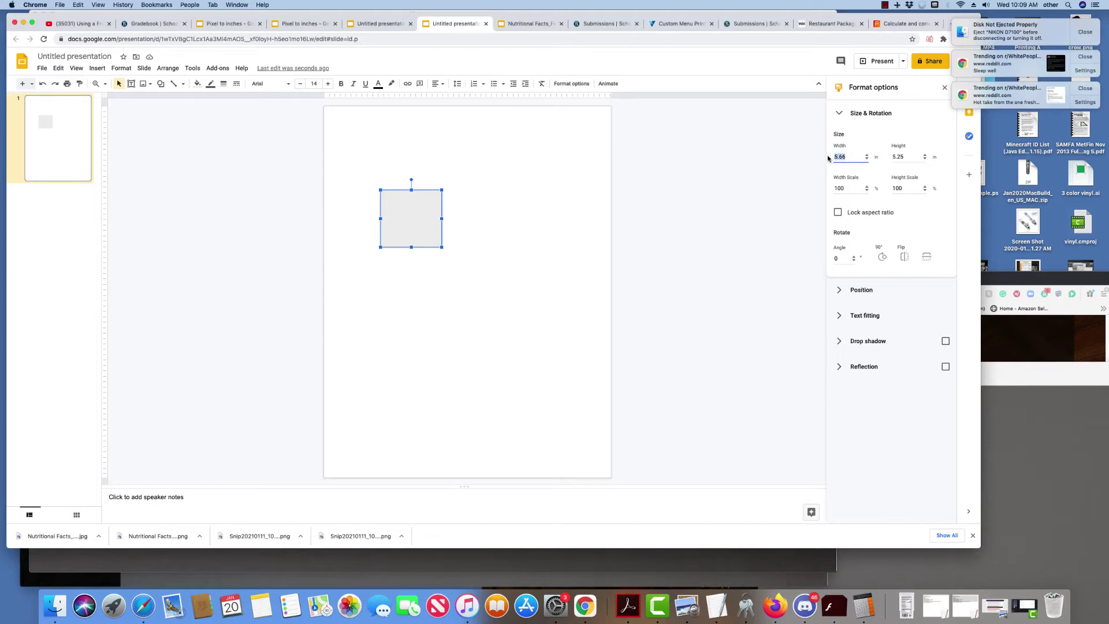
type("1.56")
left_click(905, 158)
left_click_drag(905, 157, 882, 159)
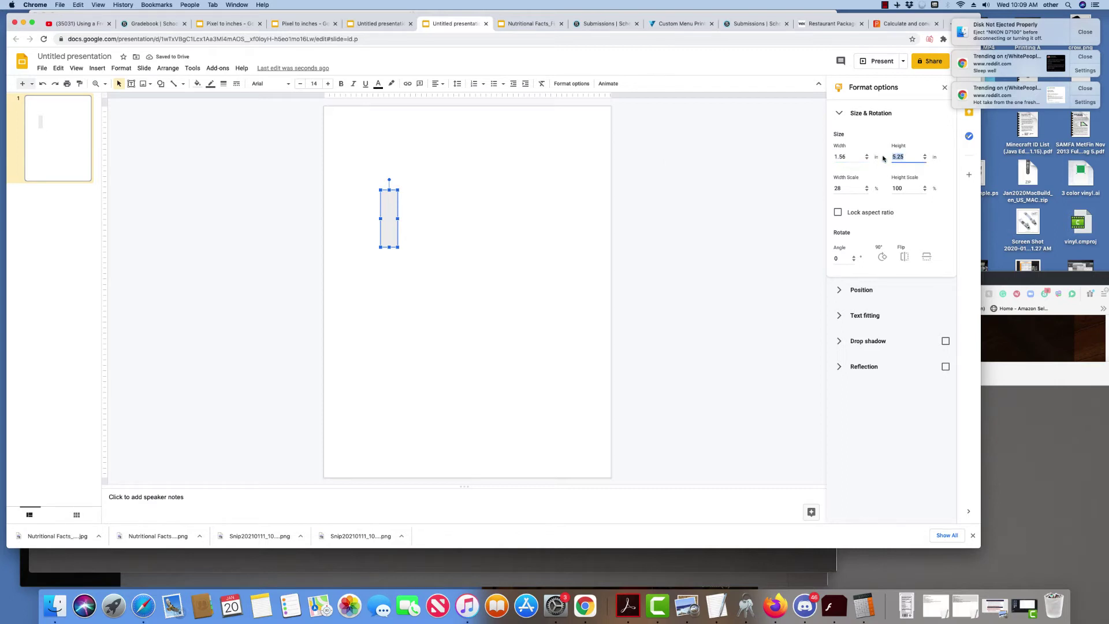
type("1.56")
left_click(462, 238)
Move the resized square into the upper-left corner of the slide.
left_click(395, 199)
left_click_drag(407, 217, 336, 117)
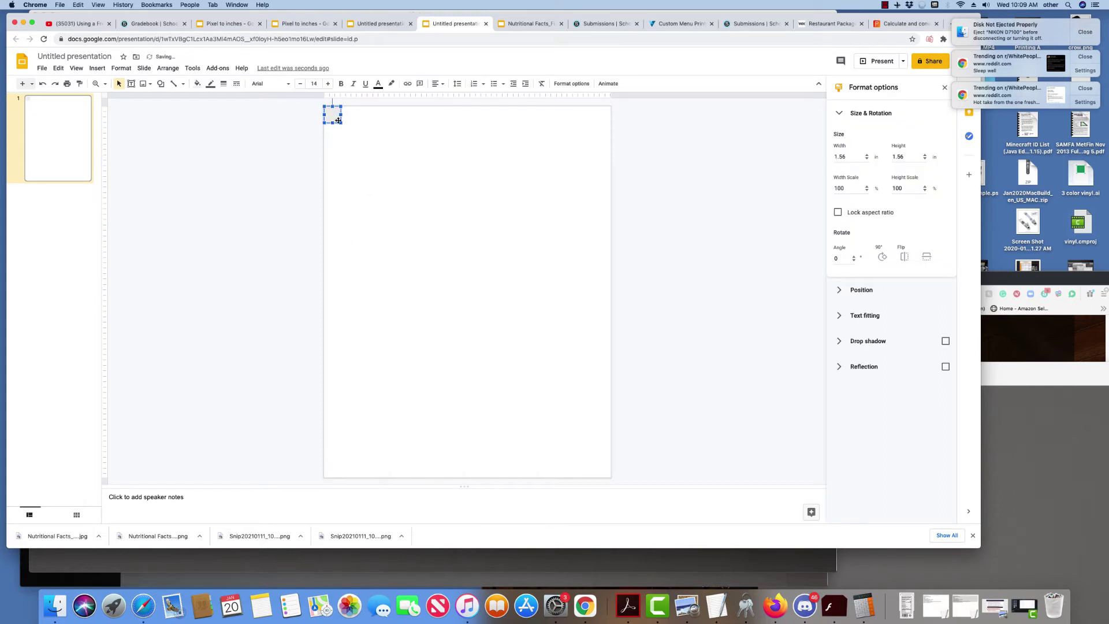
Move the square to the upper middle of the slide, and calculate a quarter-inch square's side in Calculator as 0.25 × 312.
left_click_drag(489, 275, 488, 252)
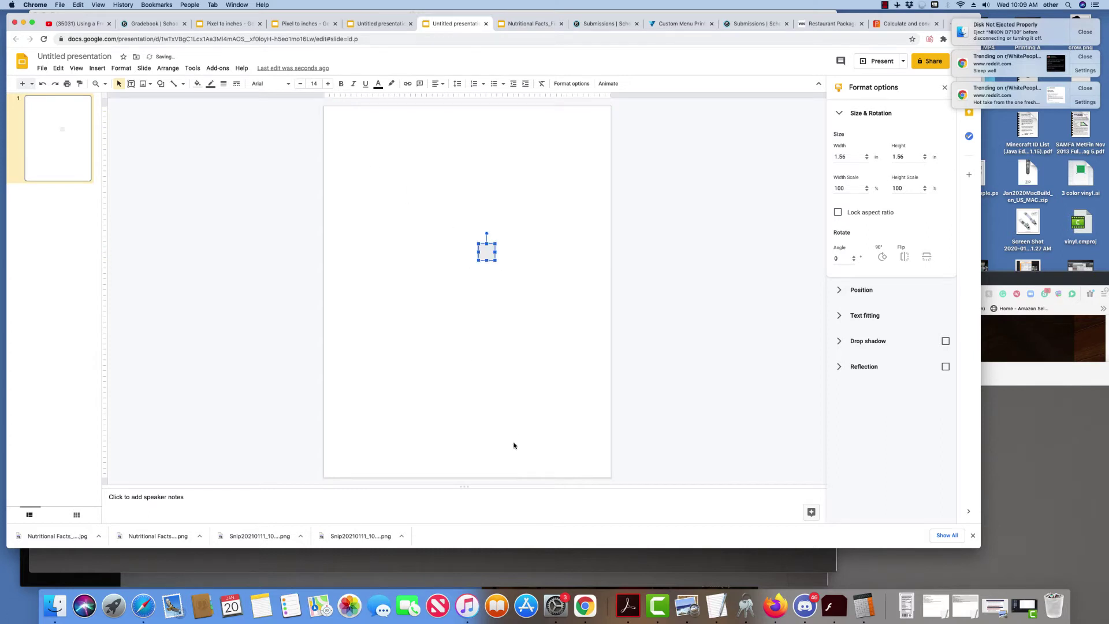
left_click(857, 617)
left_click(157, 269)
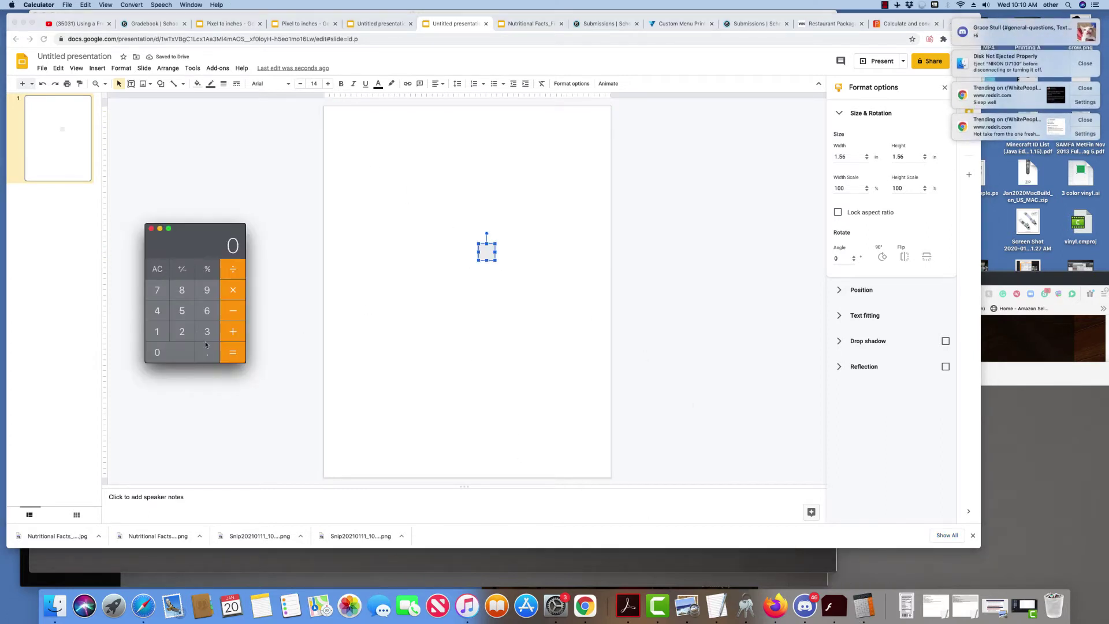
left_click(202, 356)
left_click(182, 331)
left_click(182, 311)
left_click(232, 291)
left_click(207, 331)
left_click(157, 331)
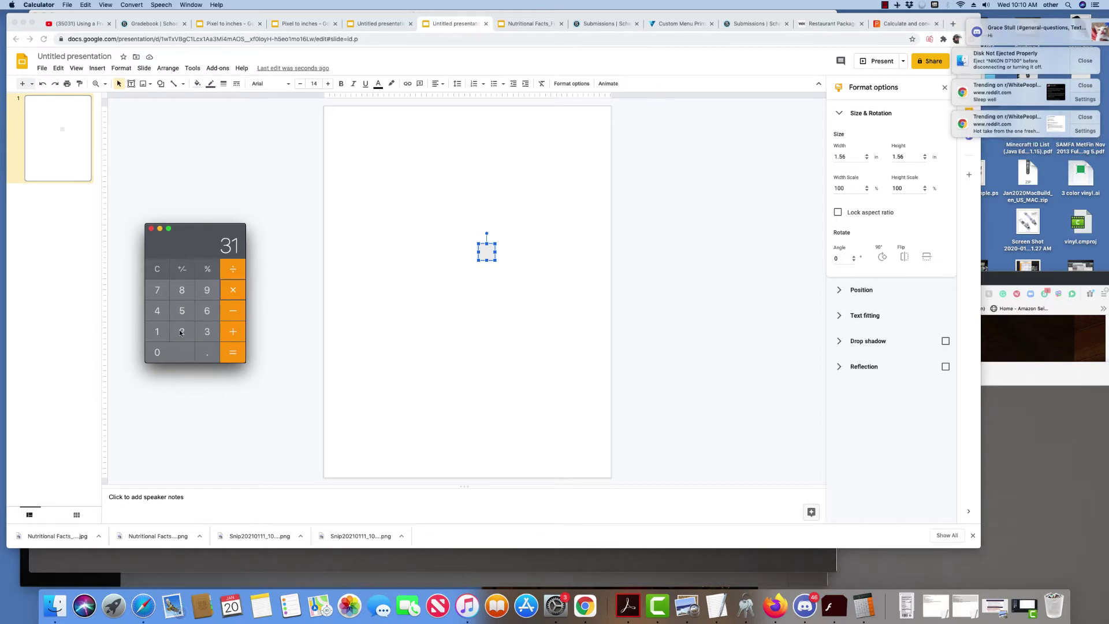
left_click(180, 334)
left_click(237, 361)
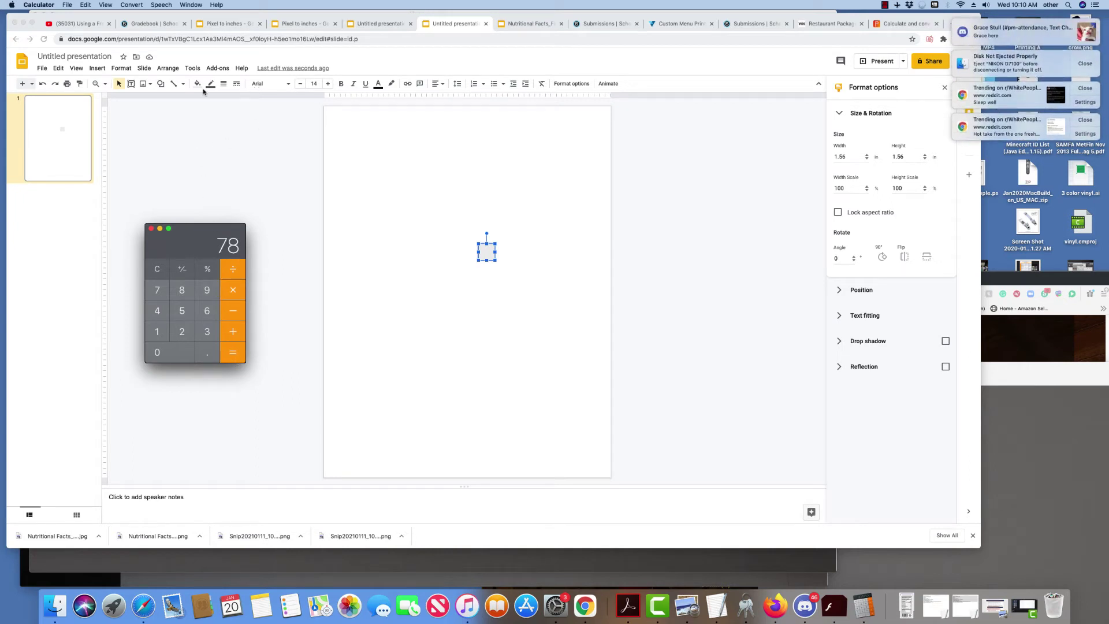
Draw a second rectangle about 2.29 by 1.76 in beside the existing square, on its left.
left_click(161, 86)
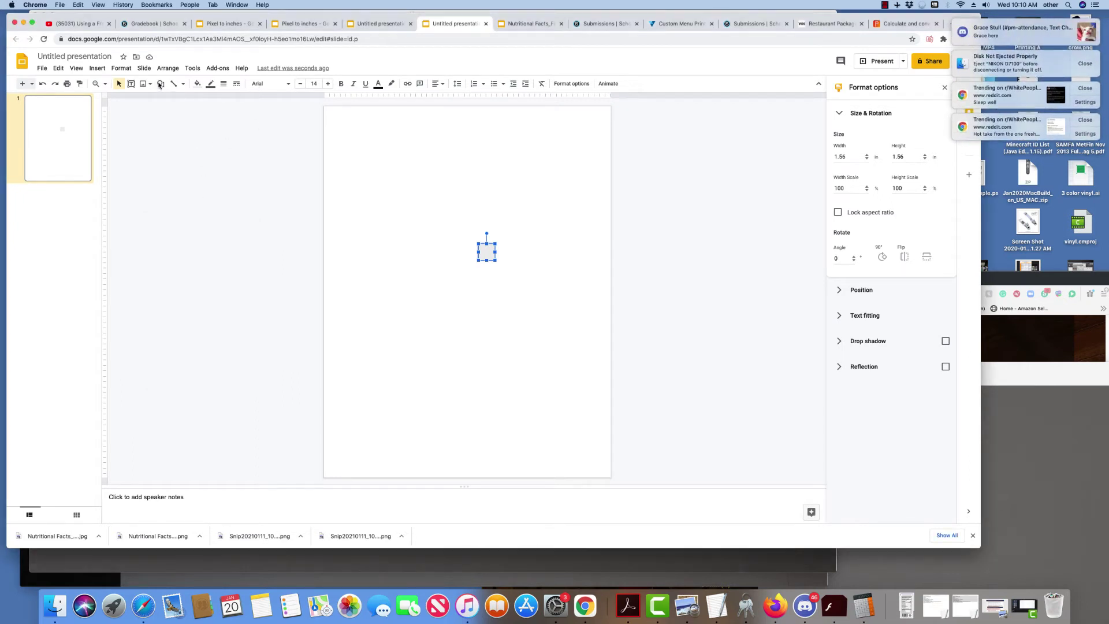
left_click(164, 85)
mouse_move(182, 99)
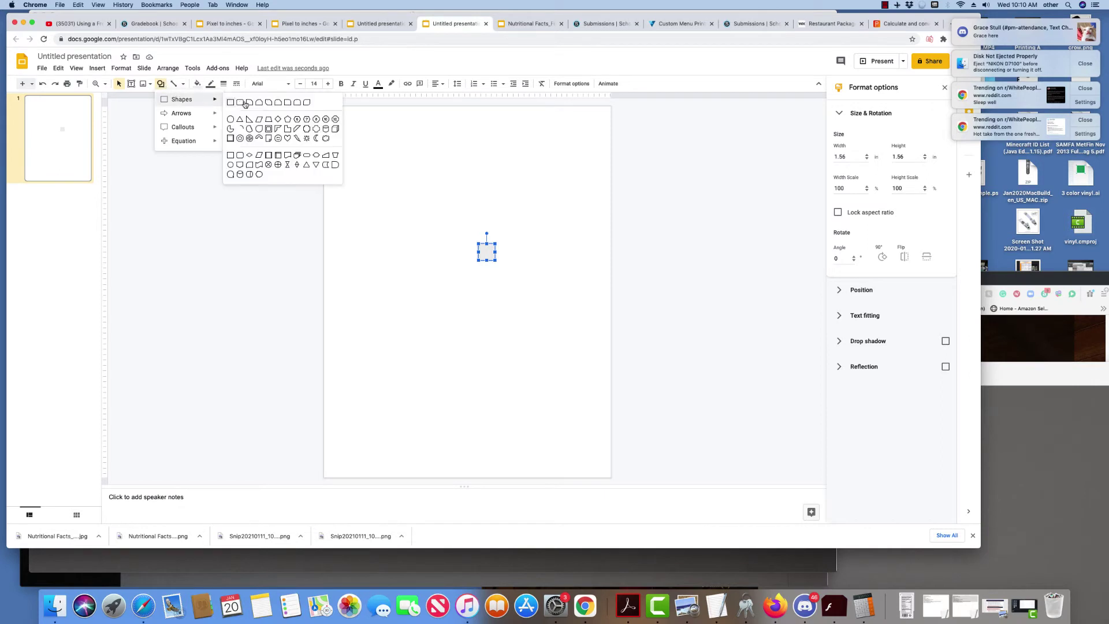
left_click(231, 103)
left_click_drag(393, 238, 420, 258)
Set the new rectangle's width and height both to 0.78 in.
left_click(849, 158)
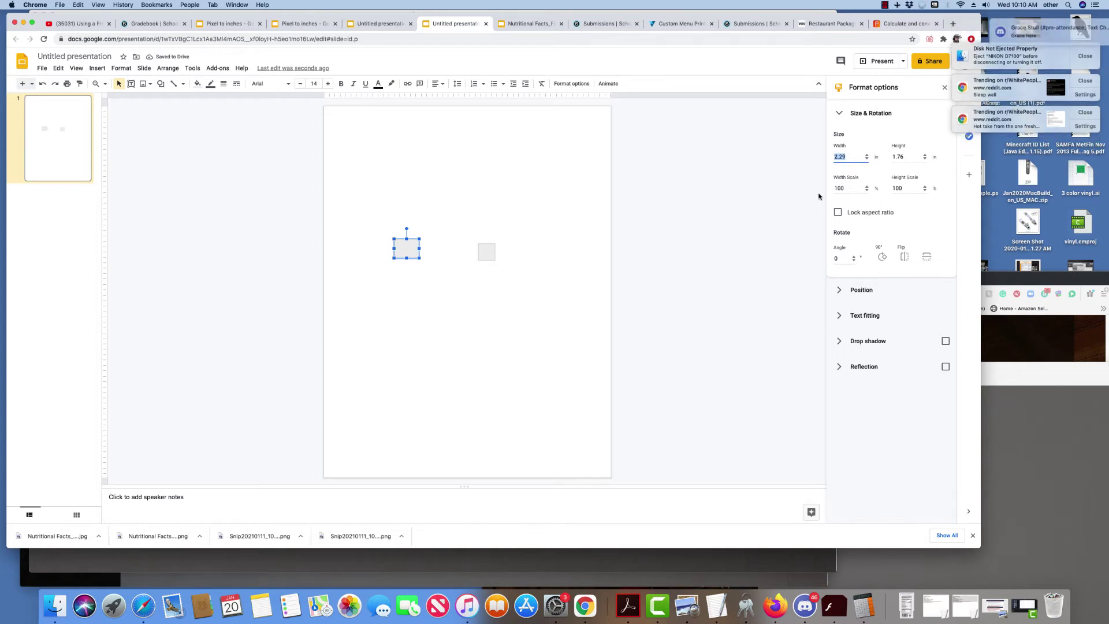
left_click(863, 605)
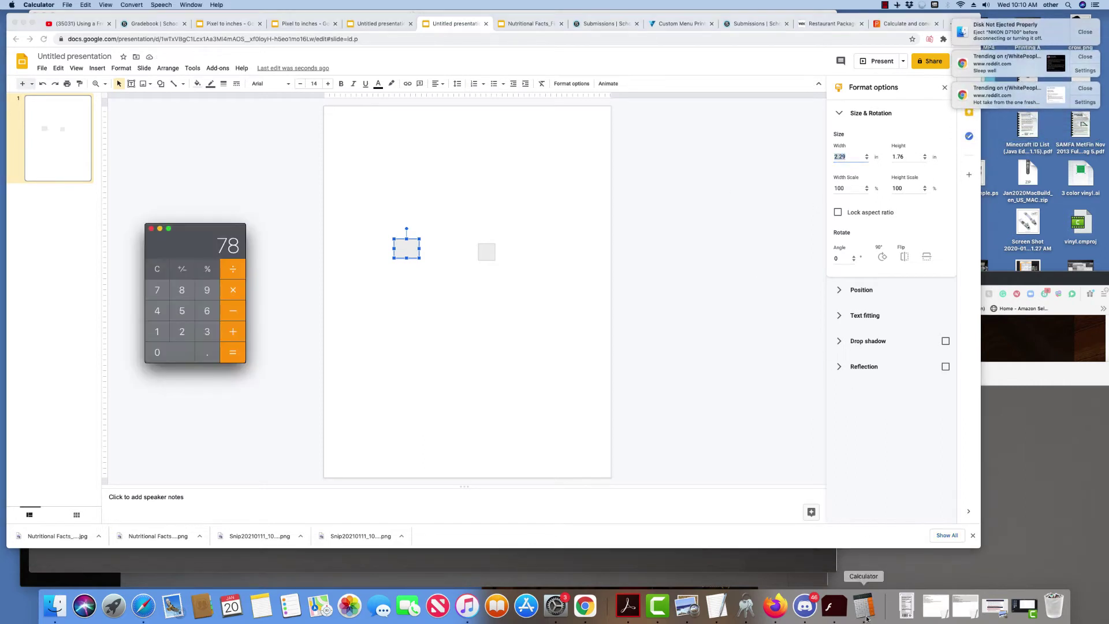
left_click(852, 157)
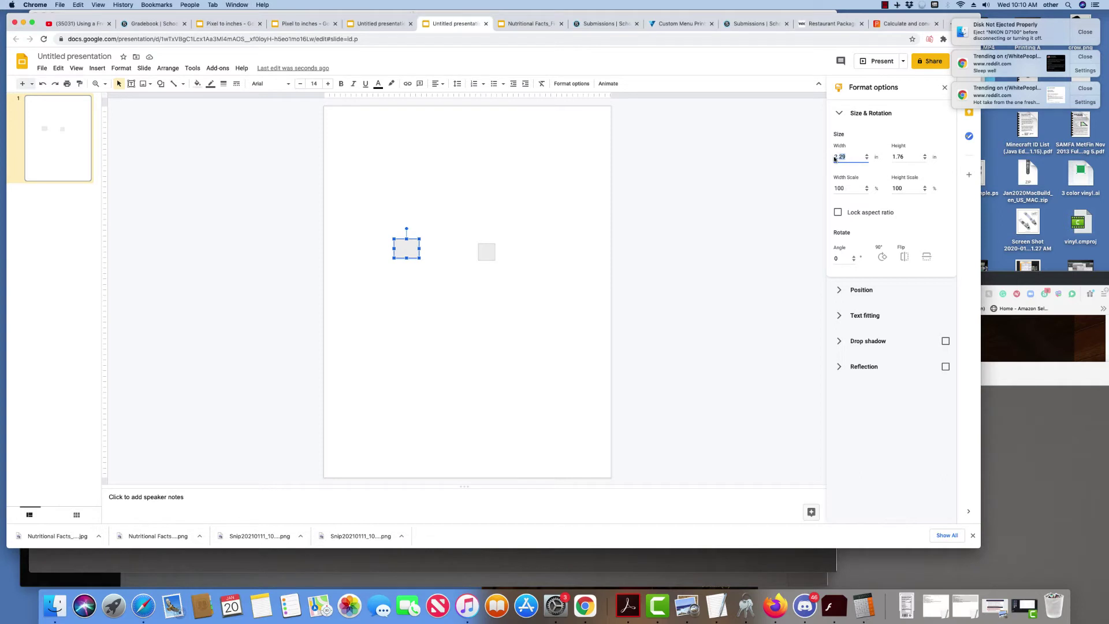
type(".78")
double_click(901, 155)
key("BackSpace")
type(".78")
Move the small square closer to the larger one, and shift the larger square slightly down and left.
left_click(511, 258)
mouse_move(398, 244)
left_mouse_down()
mouse_move(408, 264)
mouse_move(416, 245)
left_mouse_up()
left_click(426, 302)
left_click_drag(487, 251, 486, 250)
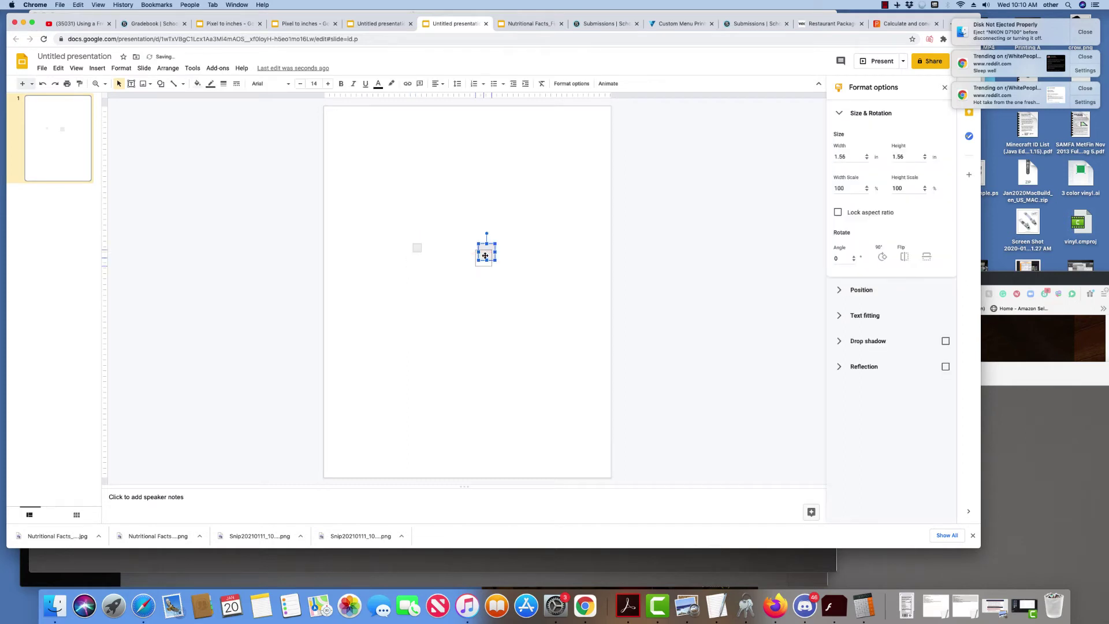
Check the slide's print preview with the additional print settings expanded, and leave without printing.
left_click(47, 68)
left_click(58, 369)
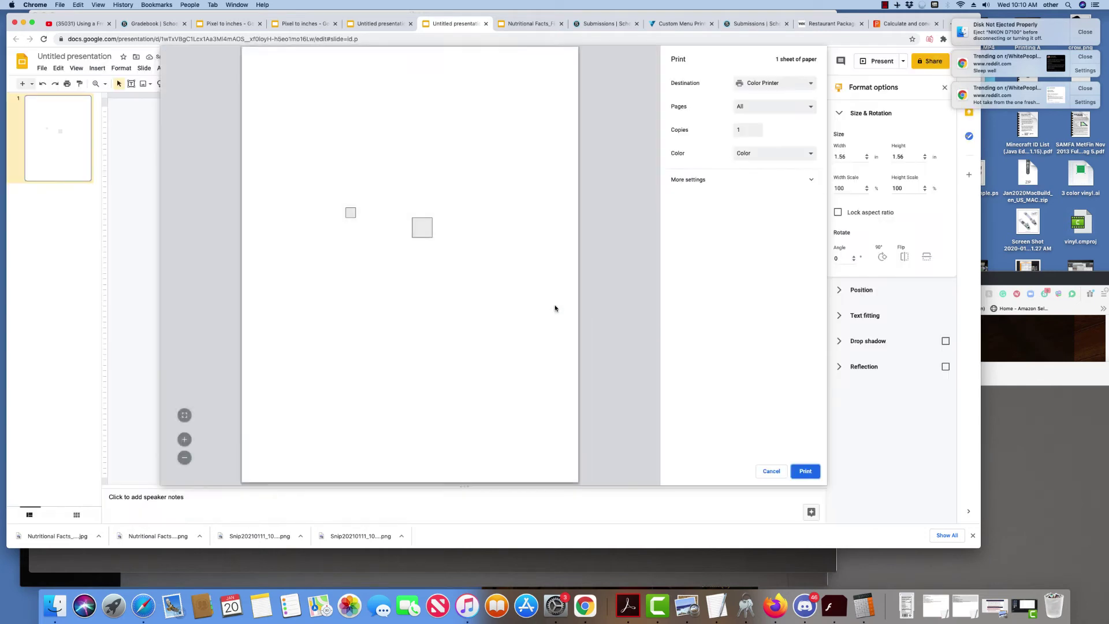
left_click(733, 180)
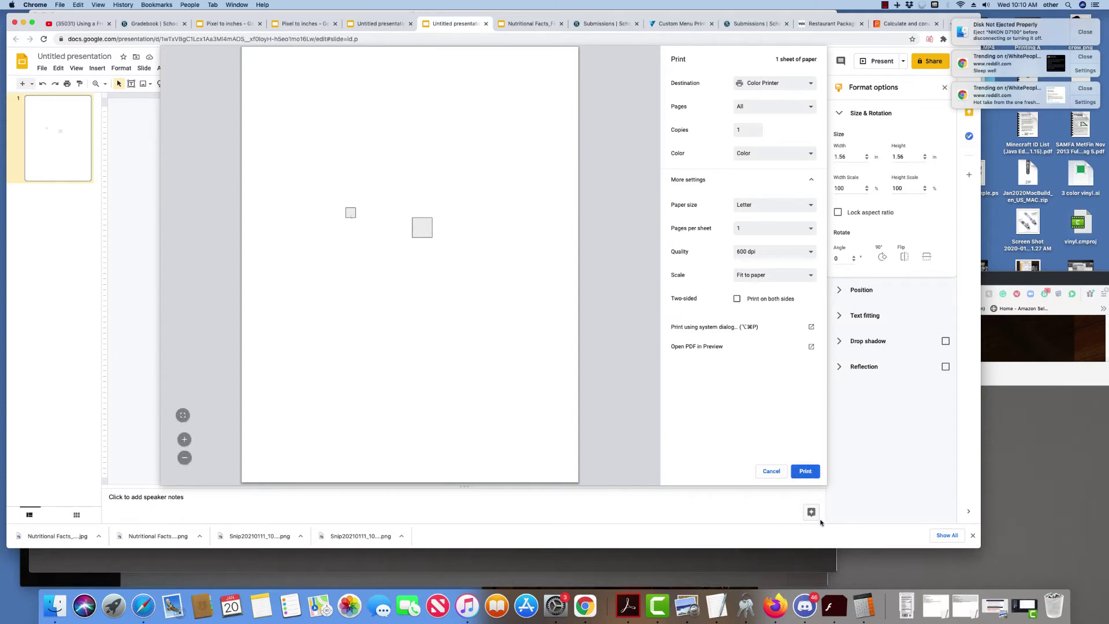
left_click(774, 472)
left_click(683, 462)
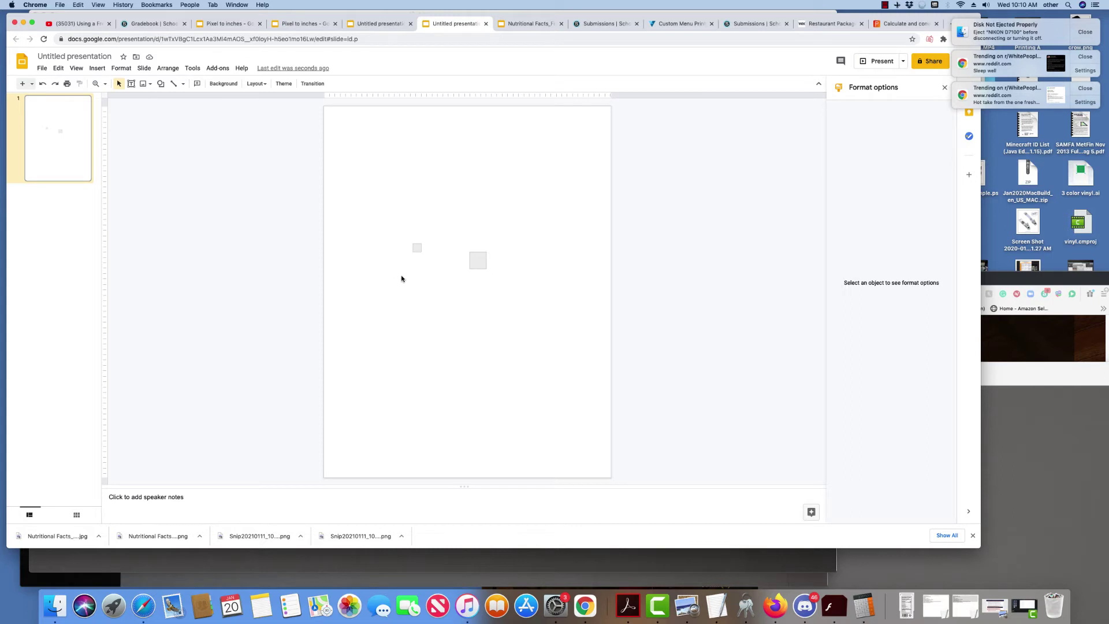
Select the larger square, view the photo of the printed squares beside the ruler, and return to the slide.
left_click(479, 263)
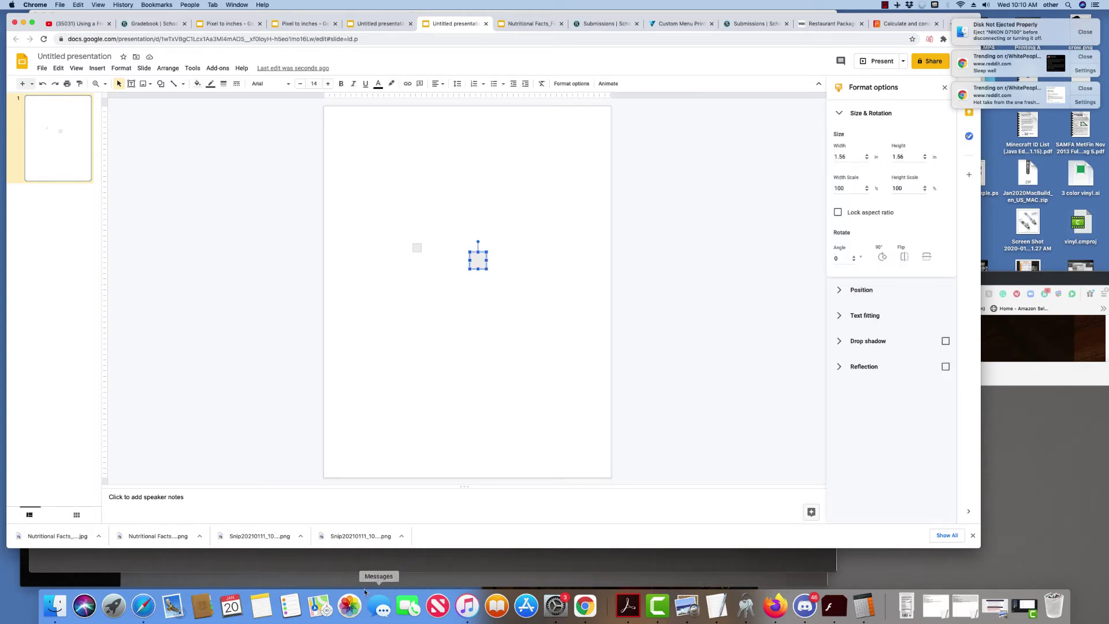
left_click(55, 606)
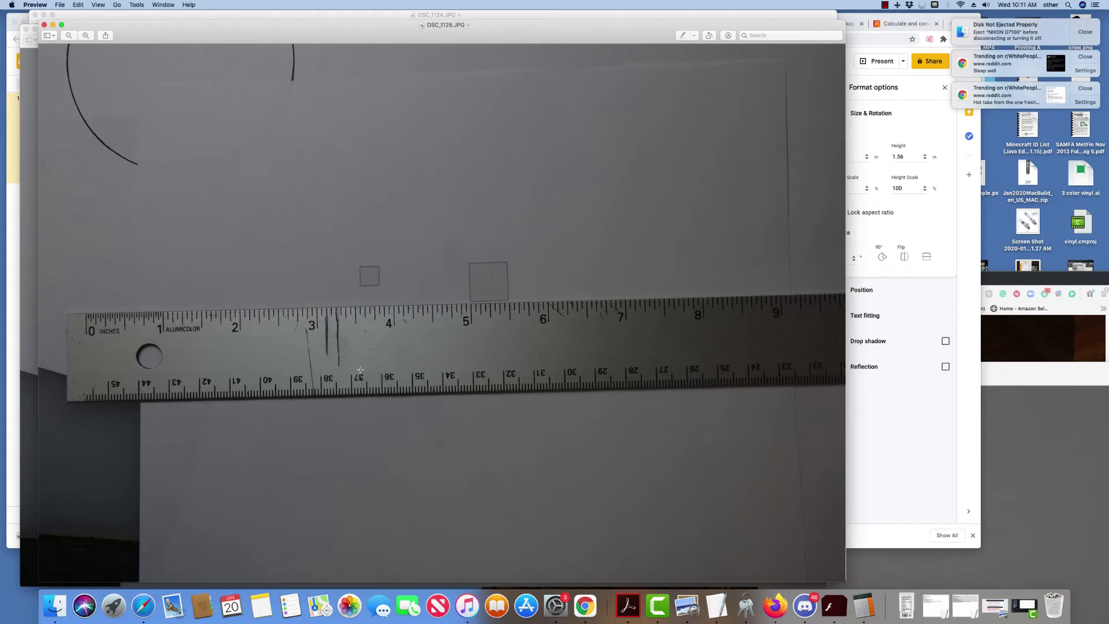
left_click(890, 418)
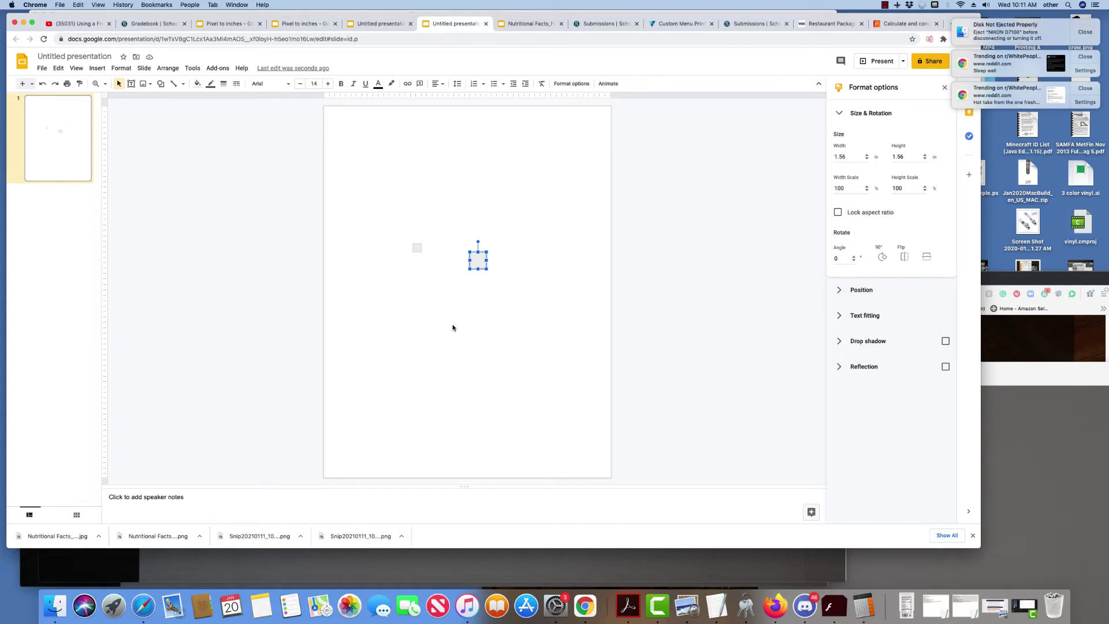
left_click(883, 6)
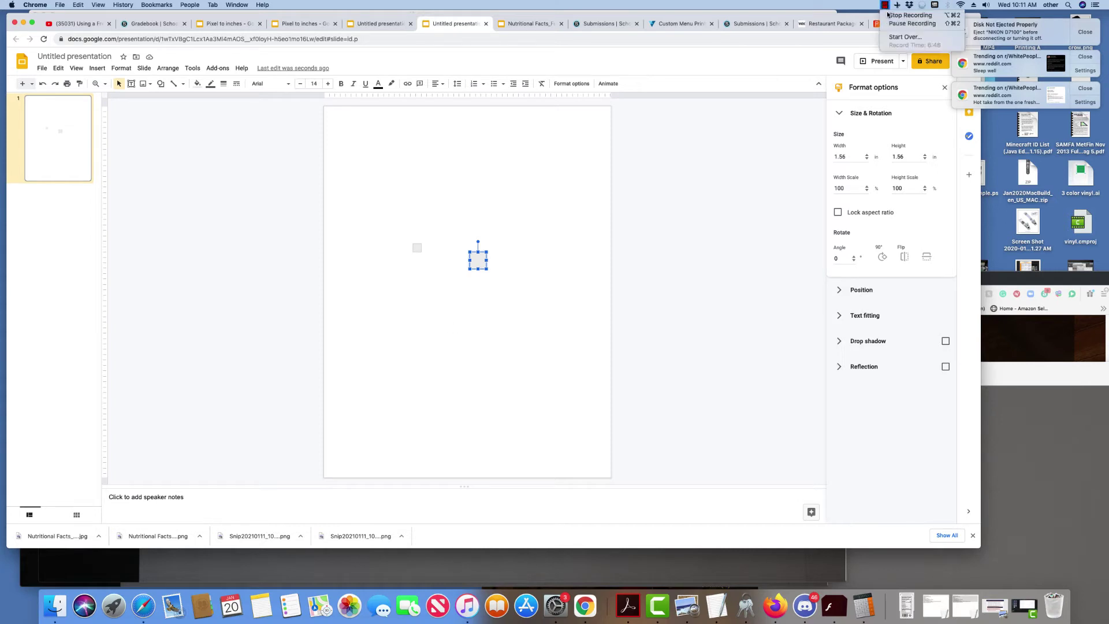
left_click(918, 15)
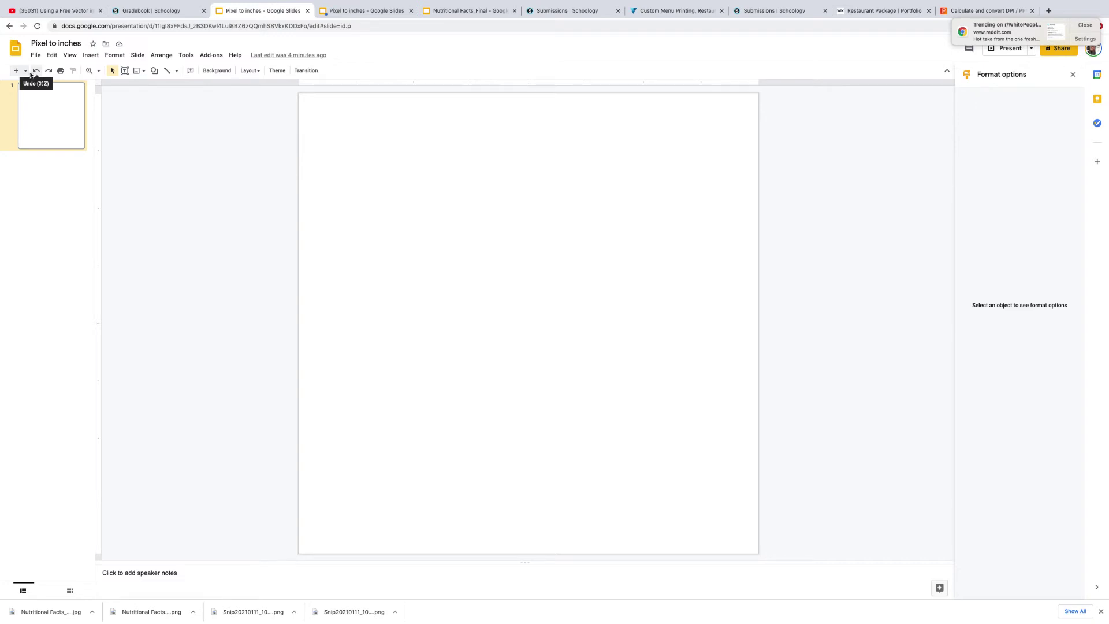
Check the one-inch page's dimensions in pixels in the page setup, and cancel without applying.
left_click(35, 56)
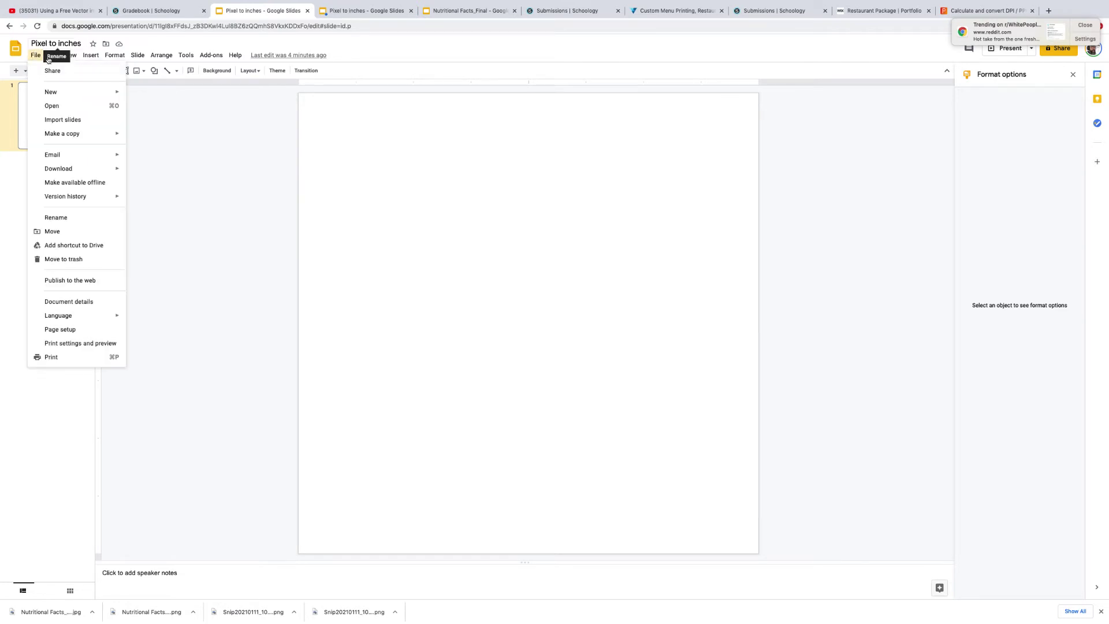
left_click(74, 328)
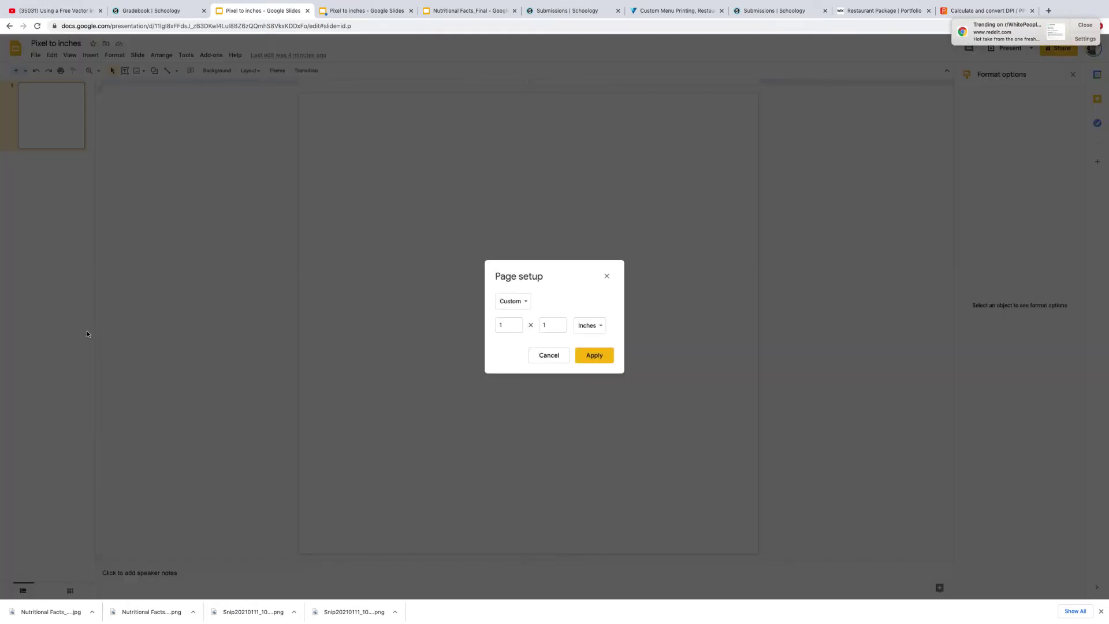
left_click(507, 325)
key("Tab")
left_click(589, 326)
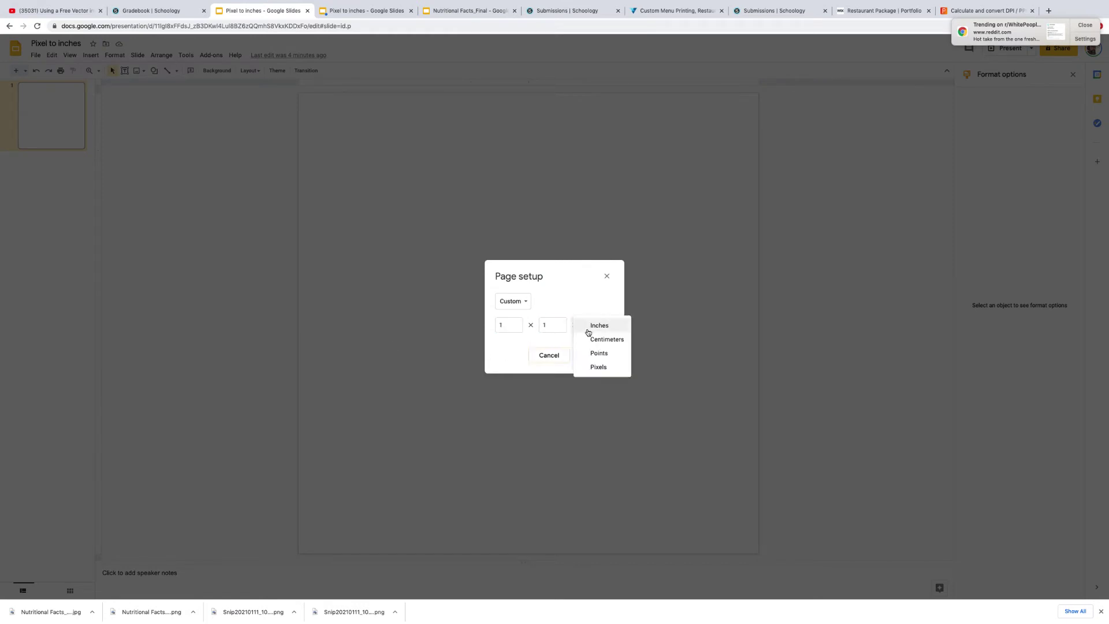
left_click(591, 369)
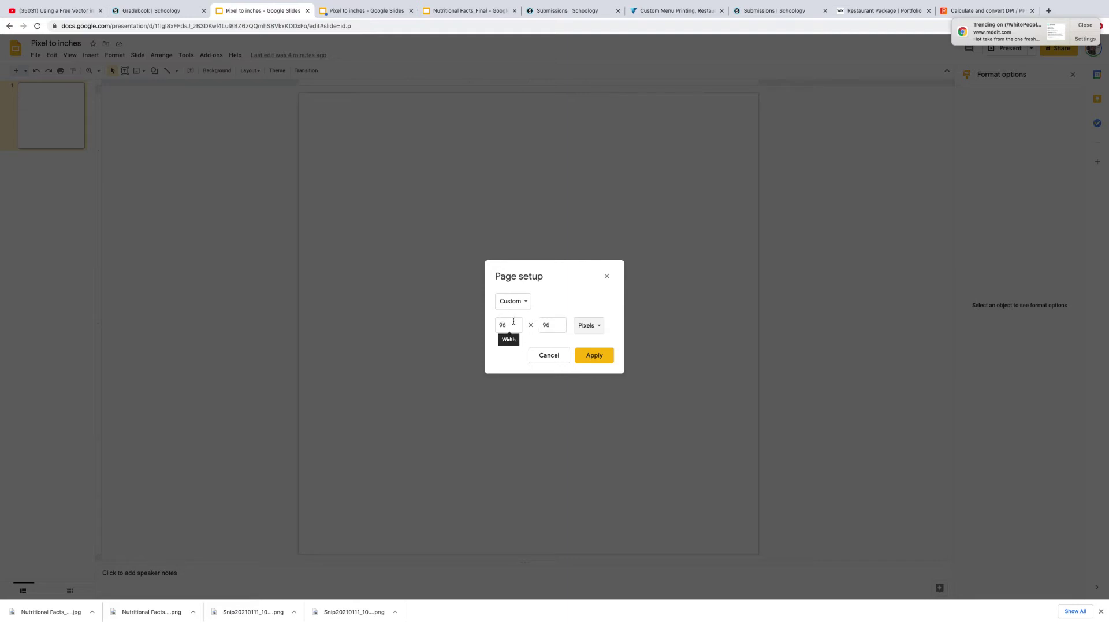
left_click(548, 356)
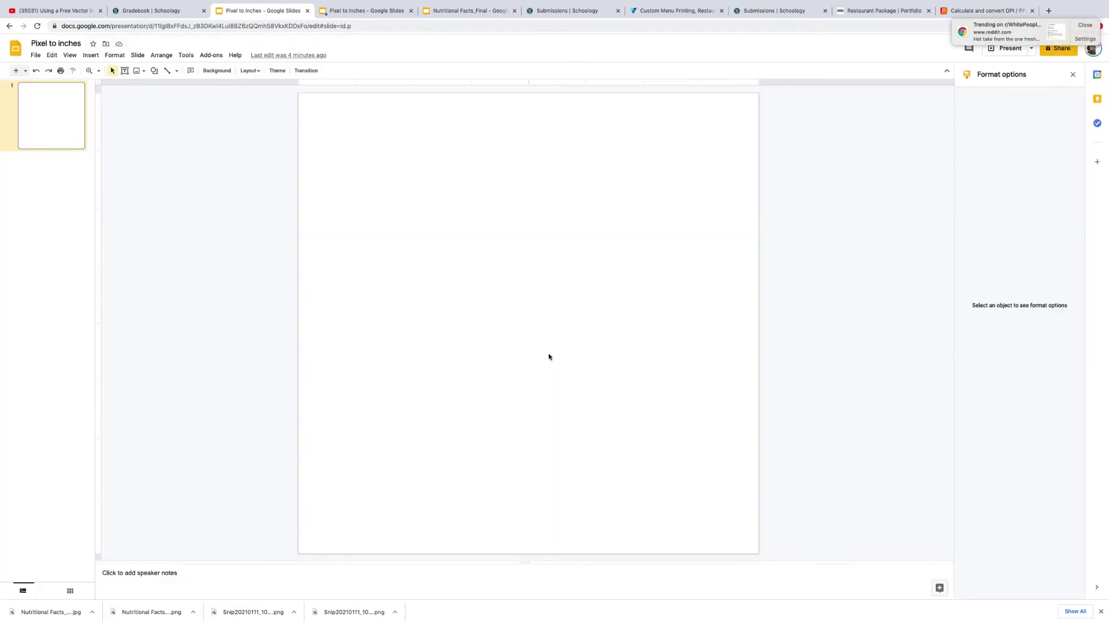
Set the custom page size to 8.5 × 11 inches.
left_click(36, 56)
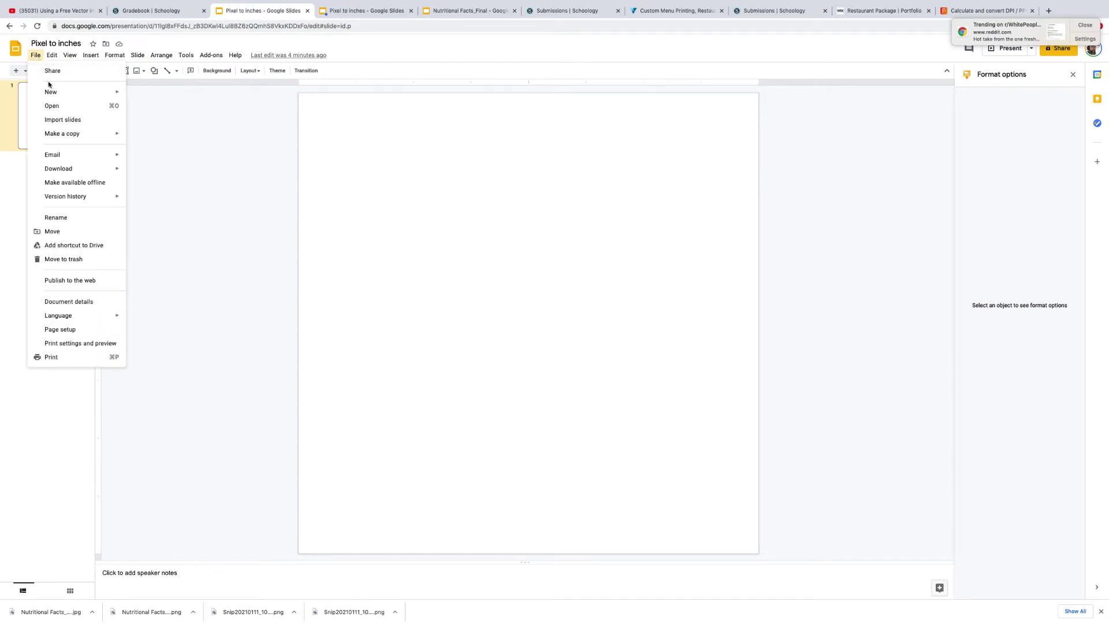
mouse_move(50, 91)
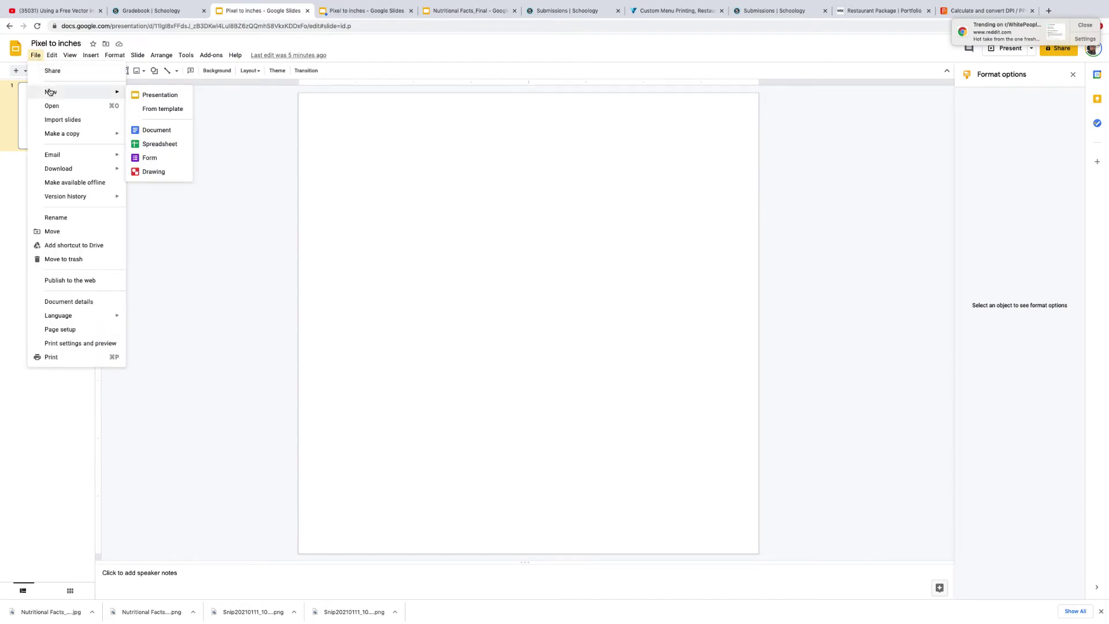
left_click(72, 330)
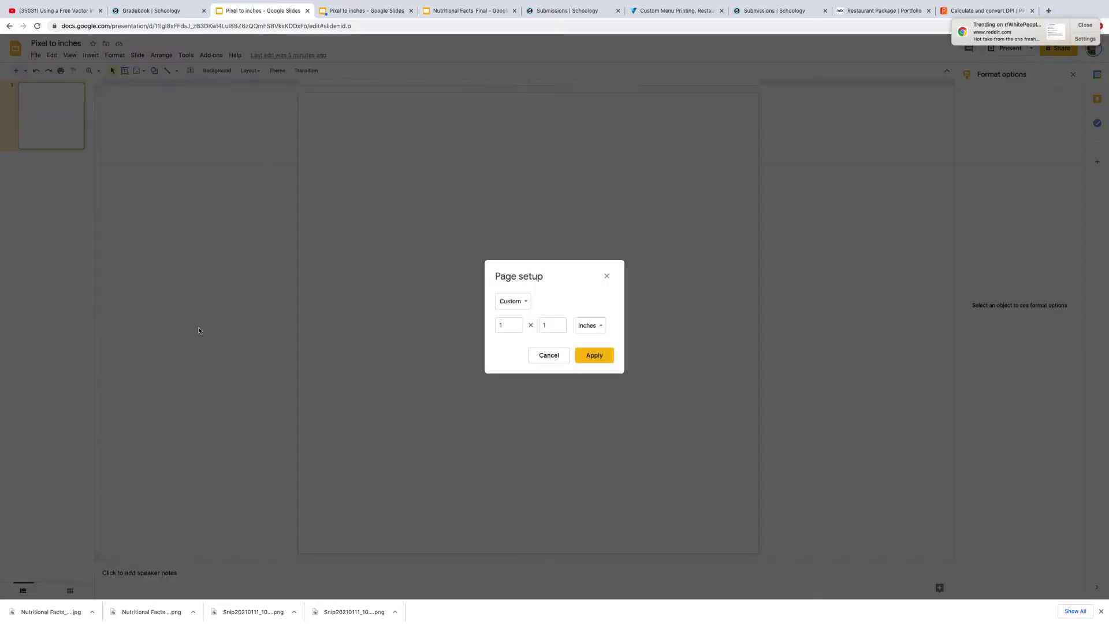
left_click(495, 325)
type("8.5")
left_click(546, 323)
type("11")
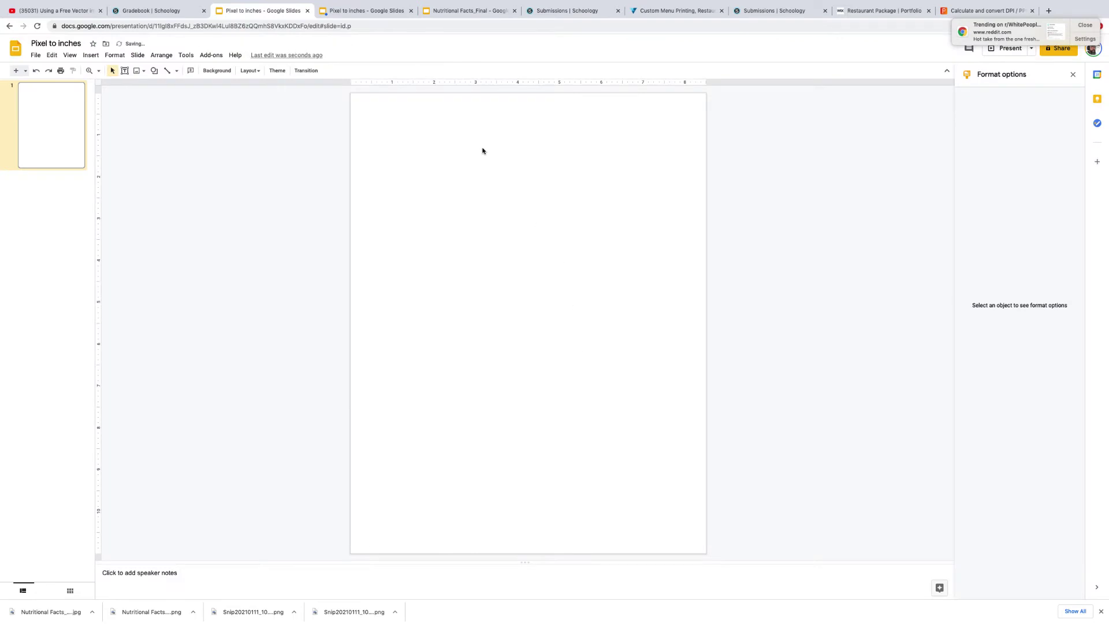
Add a text box about 5.92 by 0.44 in with the filler text "CZXCVCXVZXCVZXCVZXCVZX", and move it fully onto the slide.
left_click(125, 71)
left_click_drag(475, 221, 724, 239)
type("czxcvcxvzxcvzxcvzxcvzx")
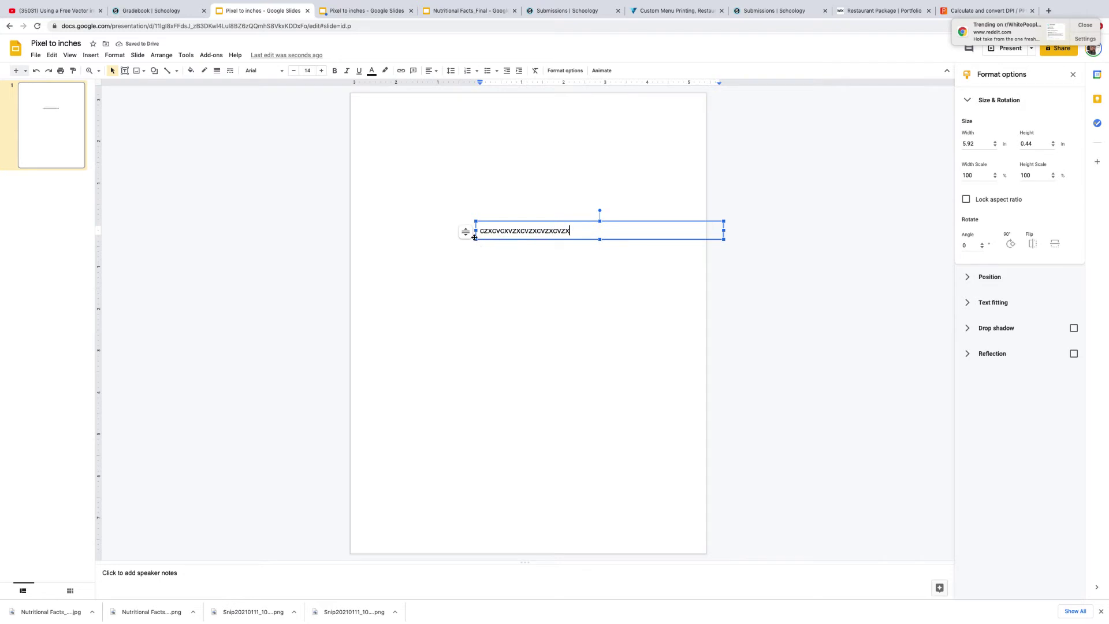
left_click_drag(483, 239, 444, 249)
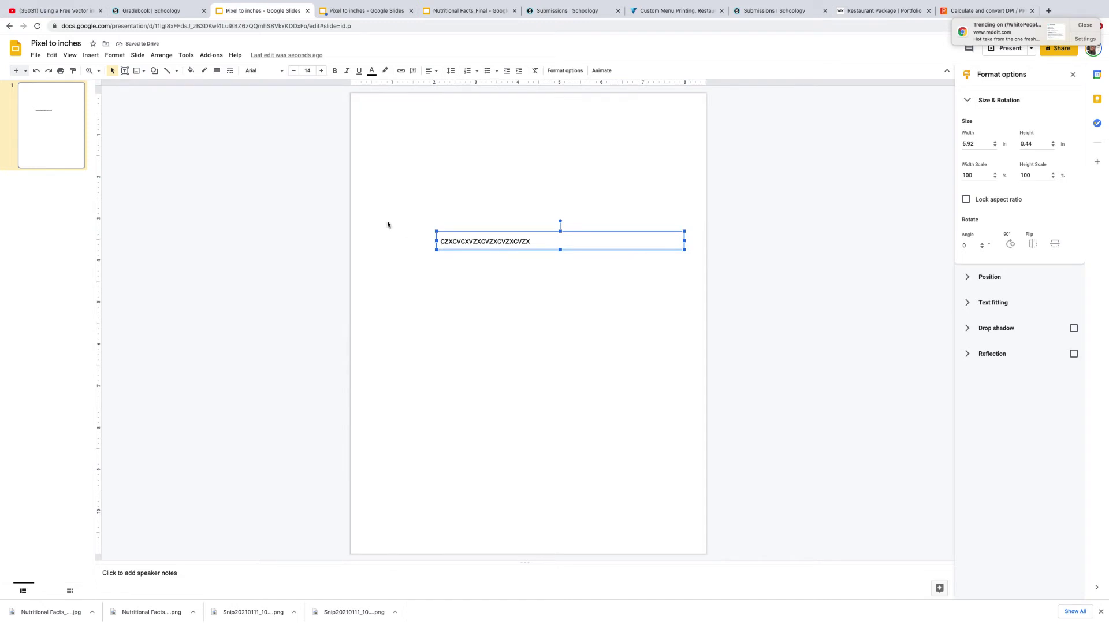
left_click(530, 264)
left_click(508, 243)
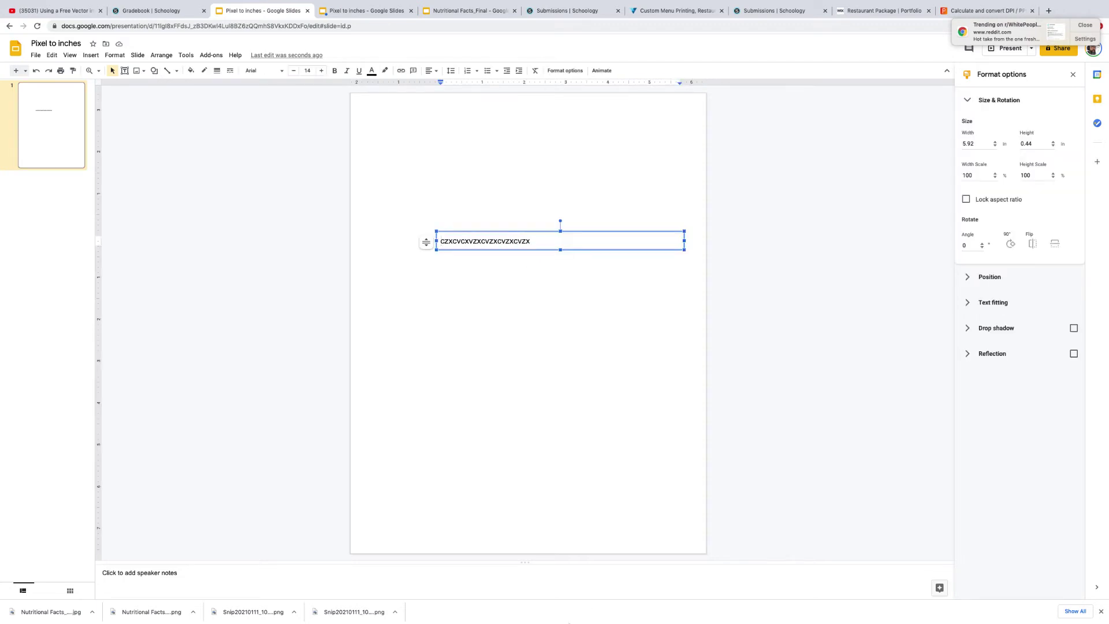
Leave full-screen view and calculate the page width in pixels in Calculator as 8.5 × 300.
left_click(24, 14)
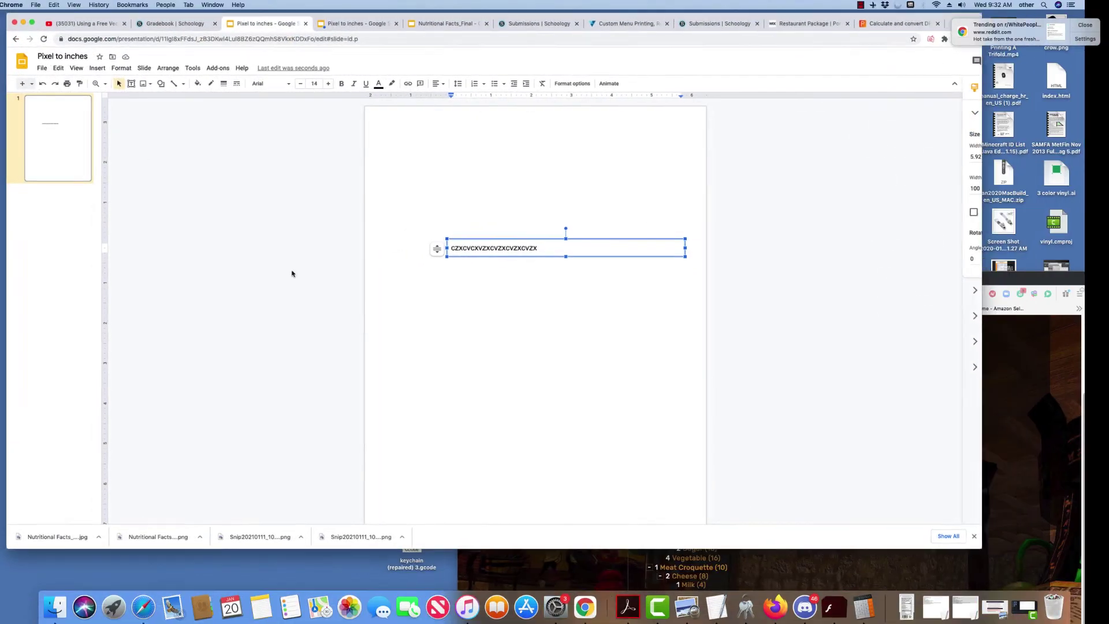
left_click(862, 606)
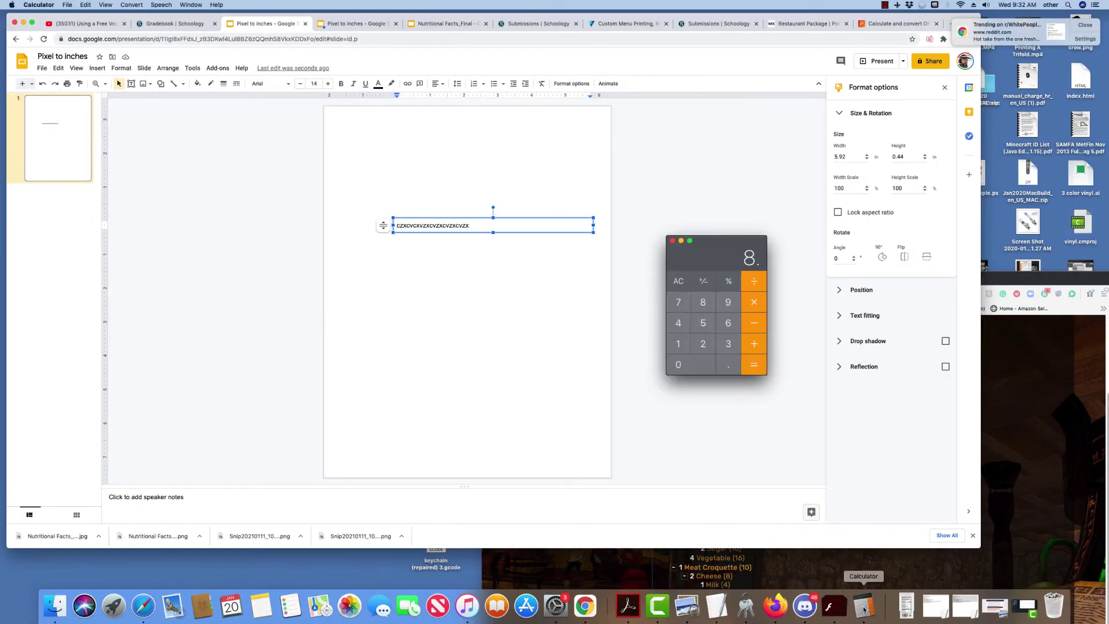
left_click_drag(698, 242, 690, 225)
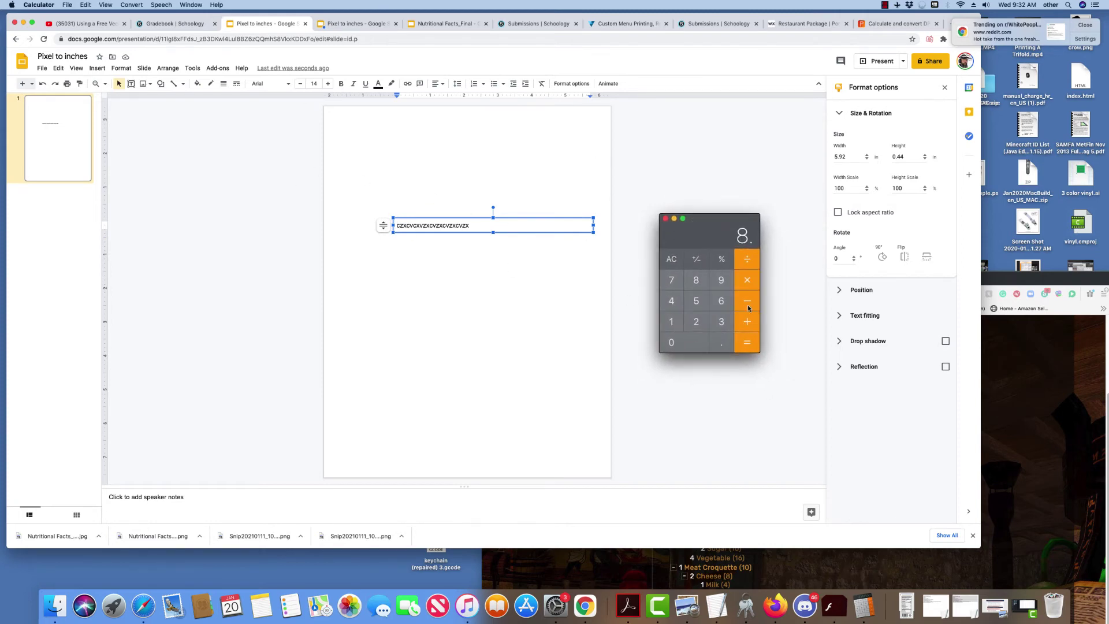
left_click(695, 279)
left_click(717, 345)
left_click(695, 302)
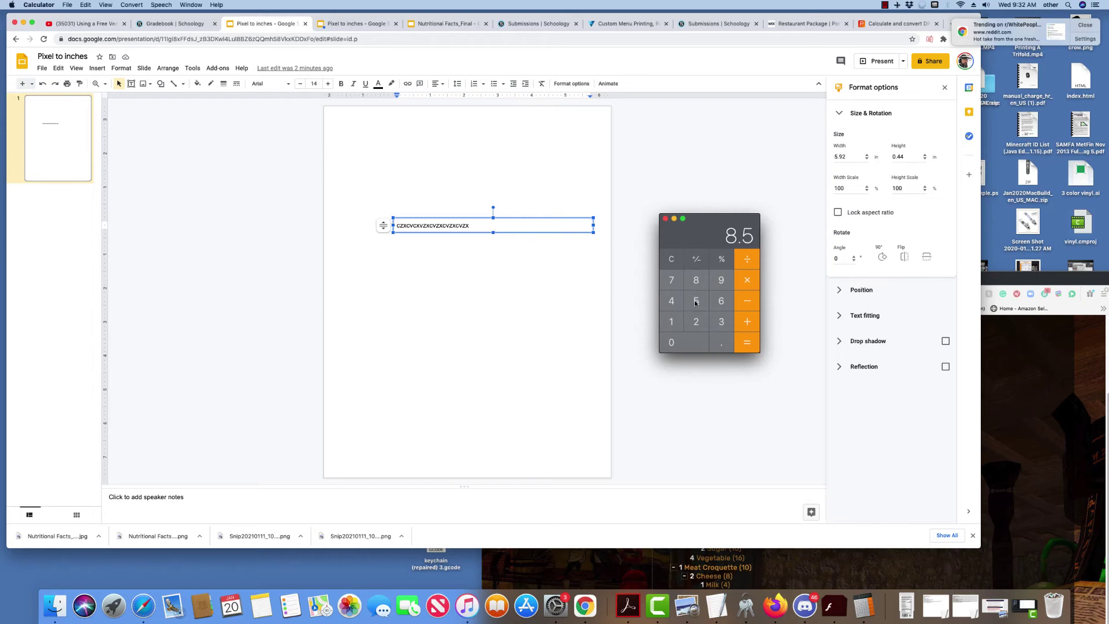
left_click(744, 282)
left_click(720, 321)
left_click(706, 344)
left_click(707, 345)
left_click(746, 343)
Switch the custom page size units to pixels and enter a page width of 2550.
left_click(42, 68)
left_click(42, 68)
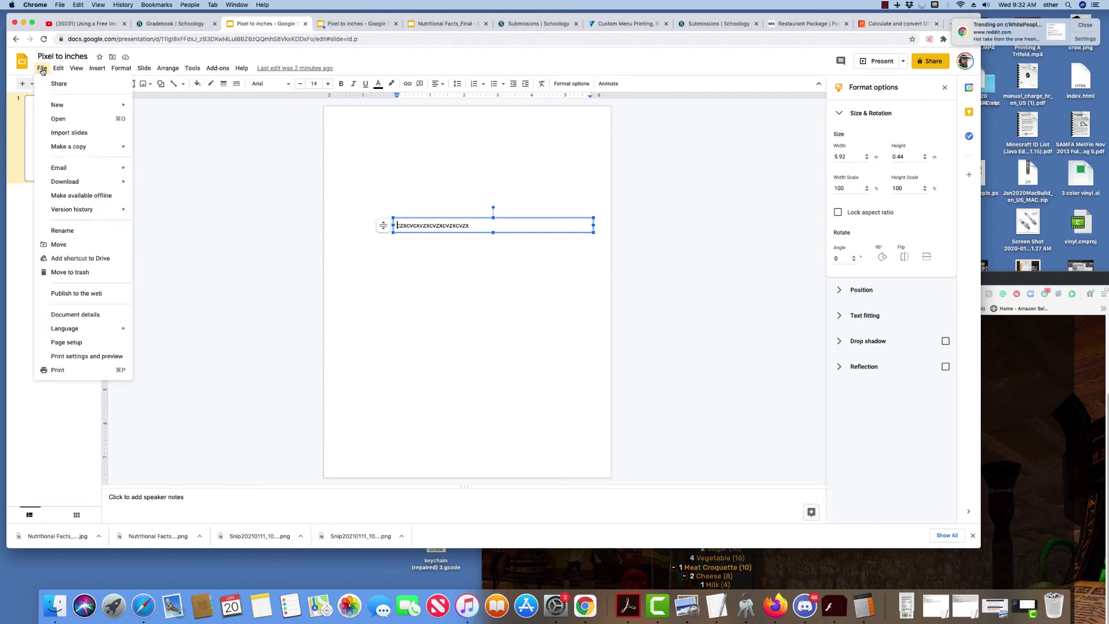
left_click(74, 345)
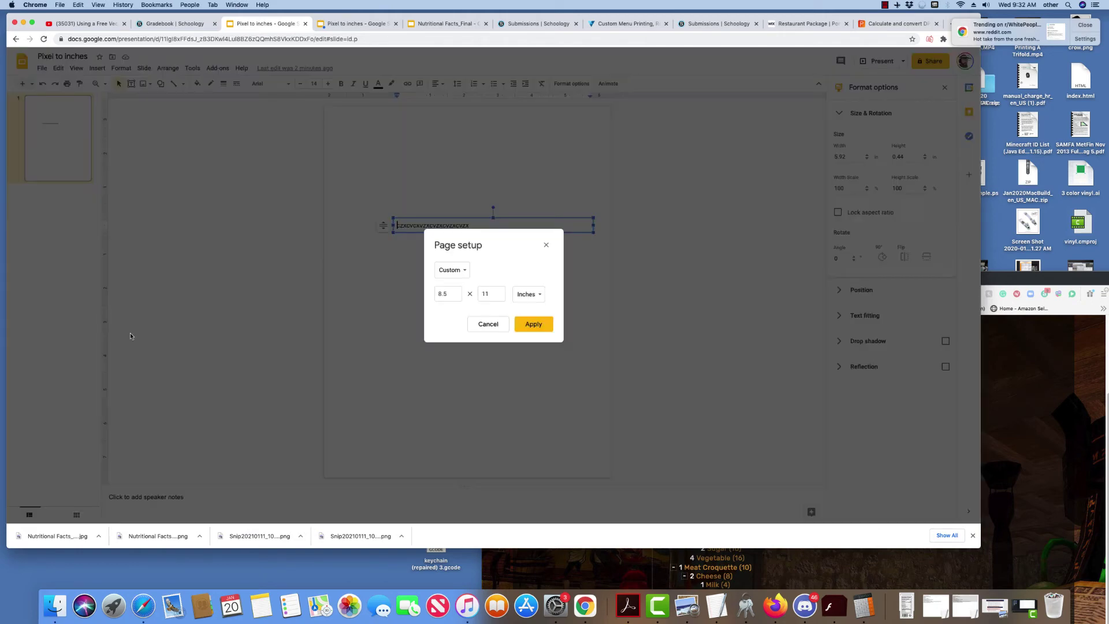
left_click(532, 295)
left_click(538, 335)
left_click_drag(456, 294, 433, 297)
type("2550")
Switch to Calculator and calculate the page height in pixels as 11 × 300.
left_click(501, 295)
left_click(862, 604)
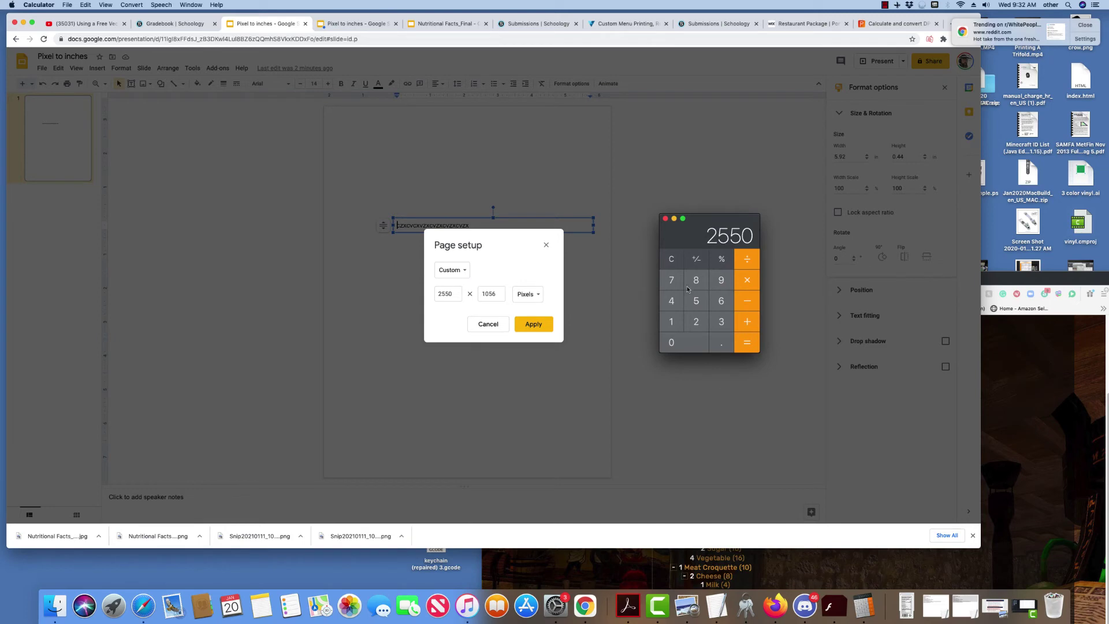
left_click(673, 325)
left_click(673, 325)
left_click(745, 287)
left_click(716, 328)
type("00")
left_click(745, 345)
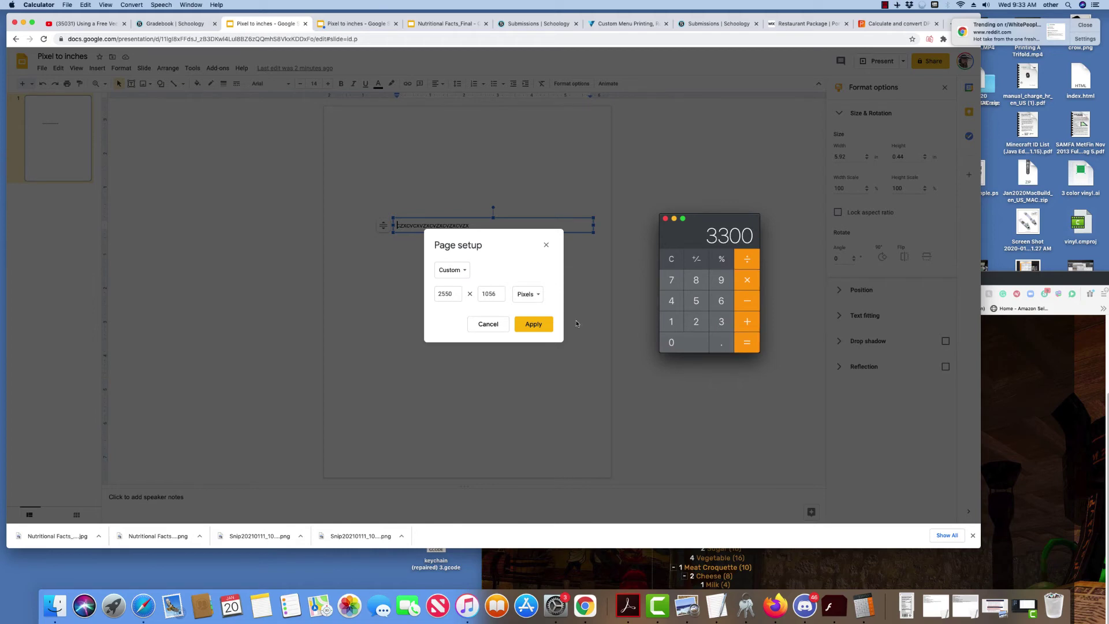
Set the custom page height to 3300 pixels and apply the page size.
left_click(500, 296)
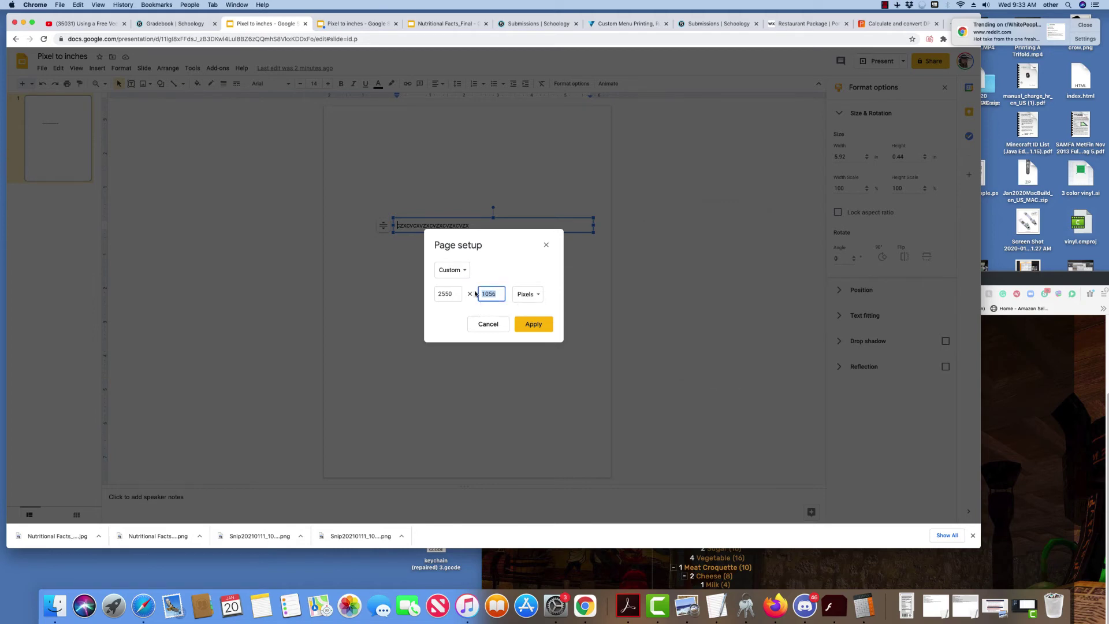
type("3300")
left_click(530, 325)
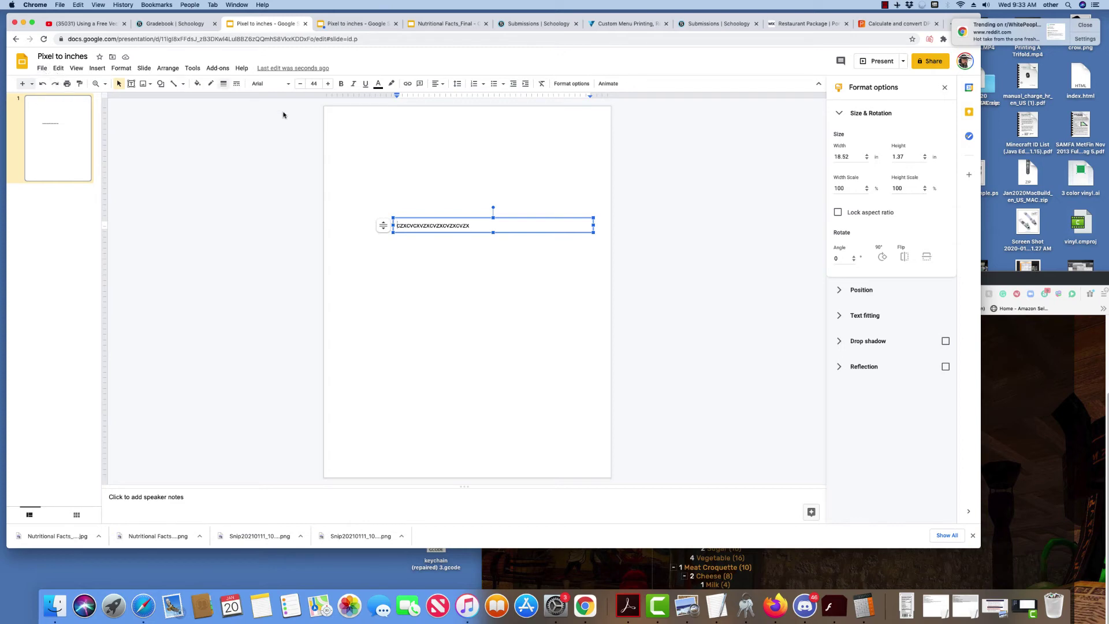
Draw a rectangle about 16.81 by 21.06 in over the upper-left part of the slide.
left_click(459, 212)
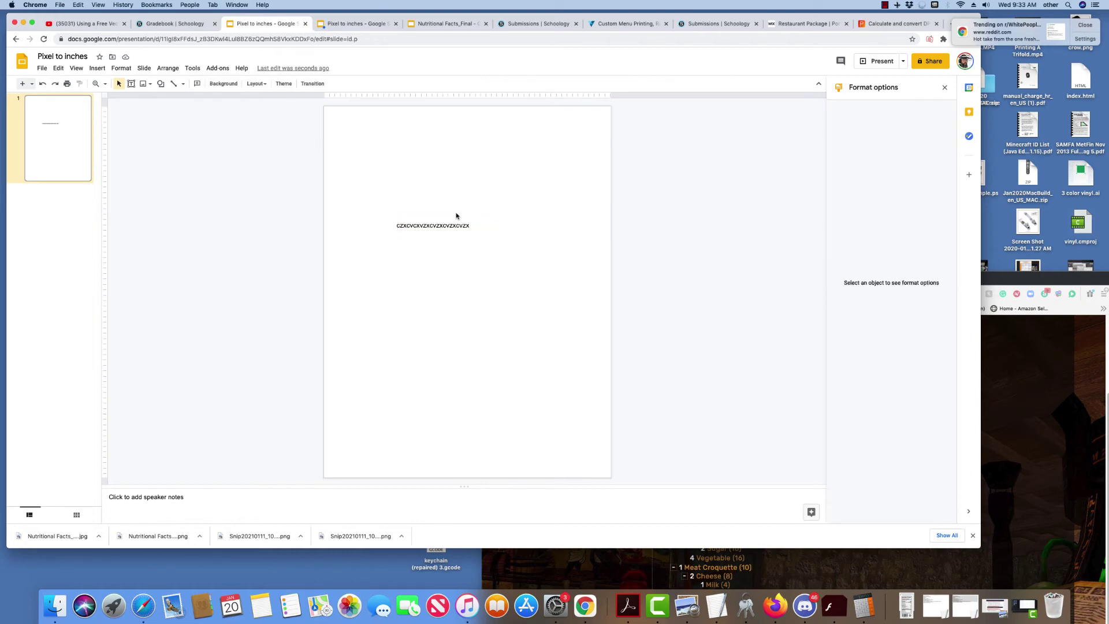
left_click(447, 224)
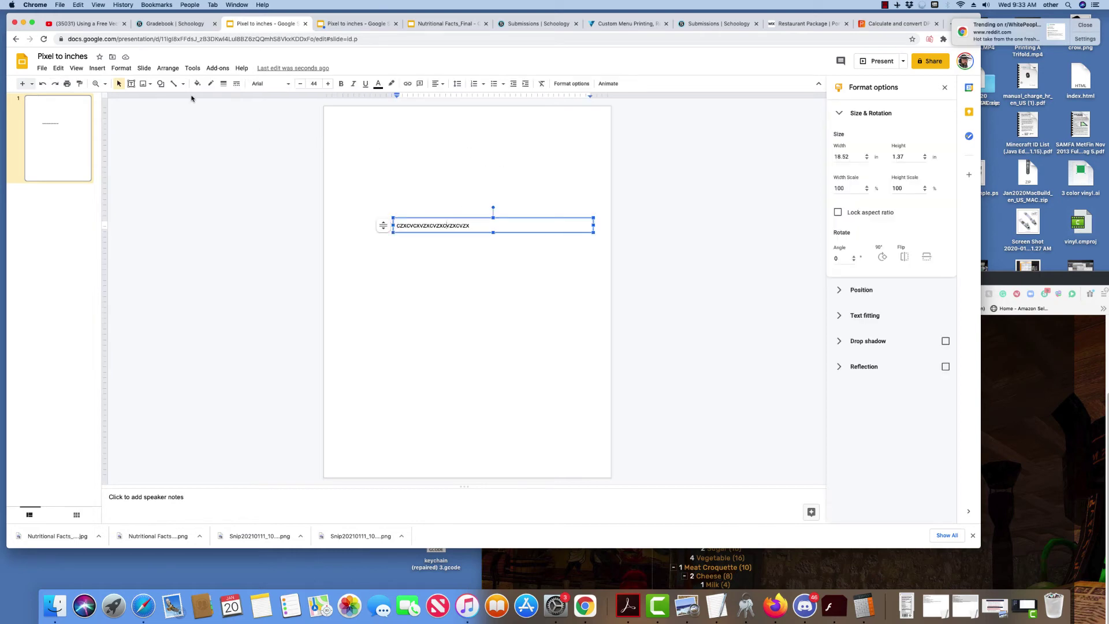
left_click(160, 83)
mouse_move(181, 99)
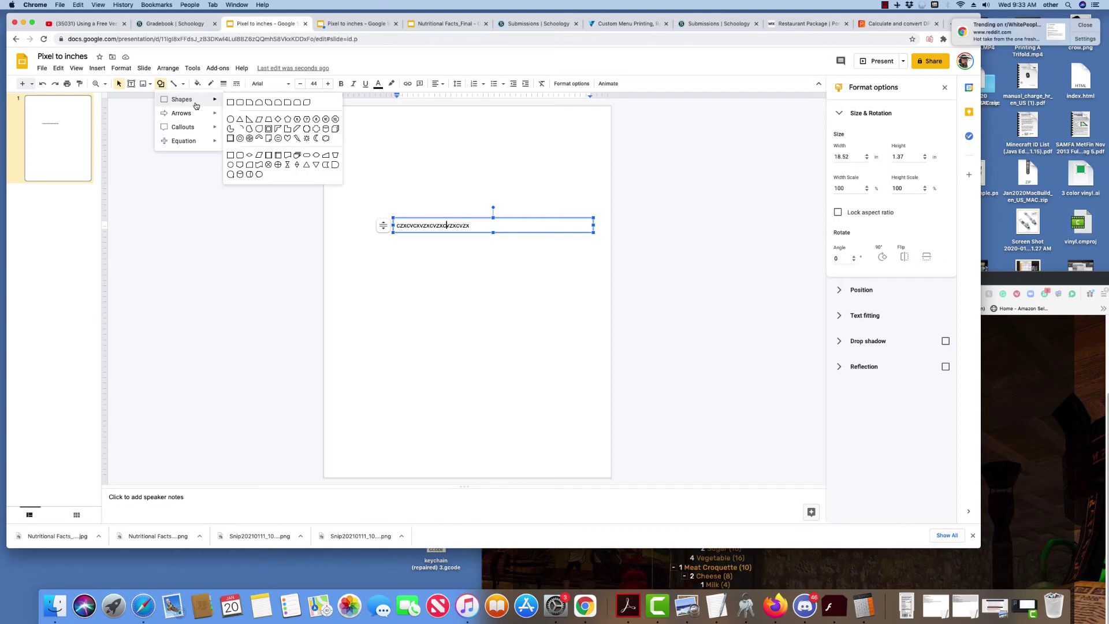
left_click(229, 103)
left_click_drag(333, 125, 516, 353)
Resize the rectangle to 8.5 in wide by 11 in high and align it with the slide's upper-left corner.
left_click(846, 156)
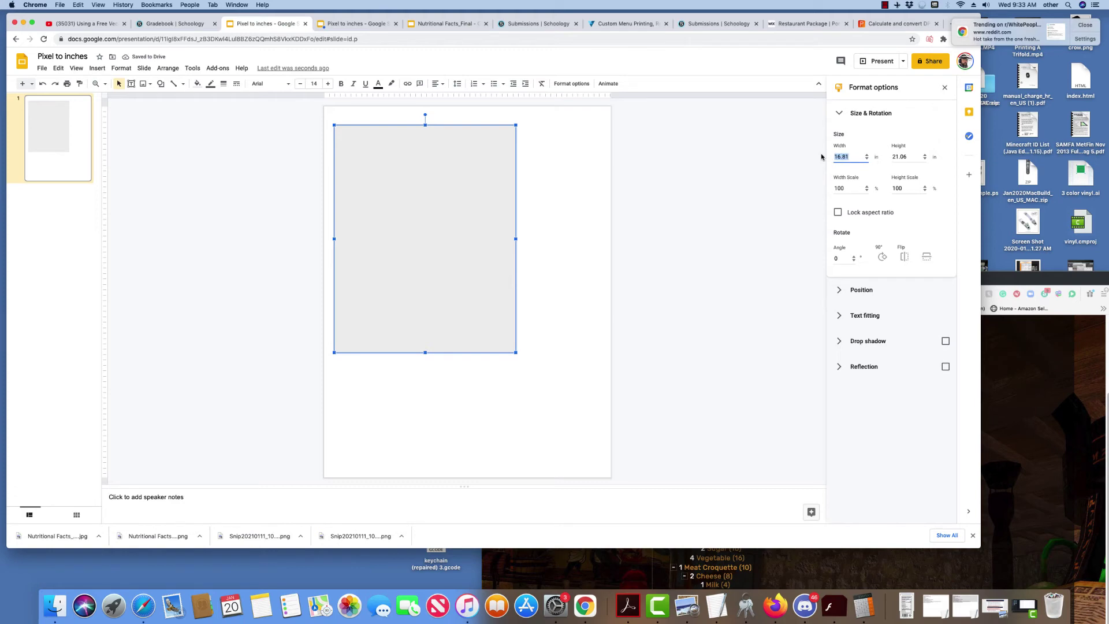
type("8.5")
left_click(890, 159)
type("11")
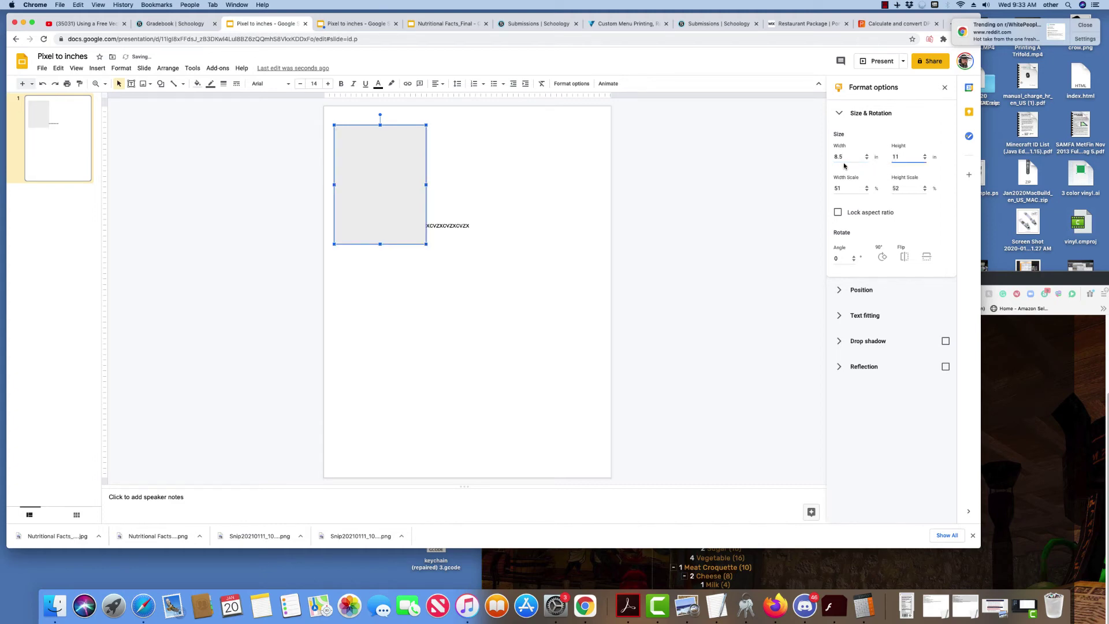
left_click_drag(426, 142, 415, 123)
Extend the filler text's left and right indents to the slide's edges, and deselect the text box.
left_click(458, 226)
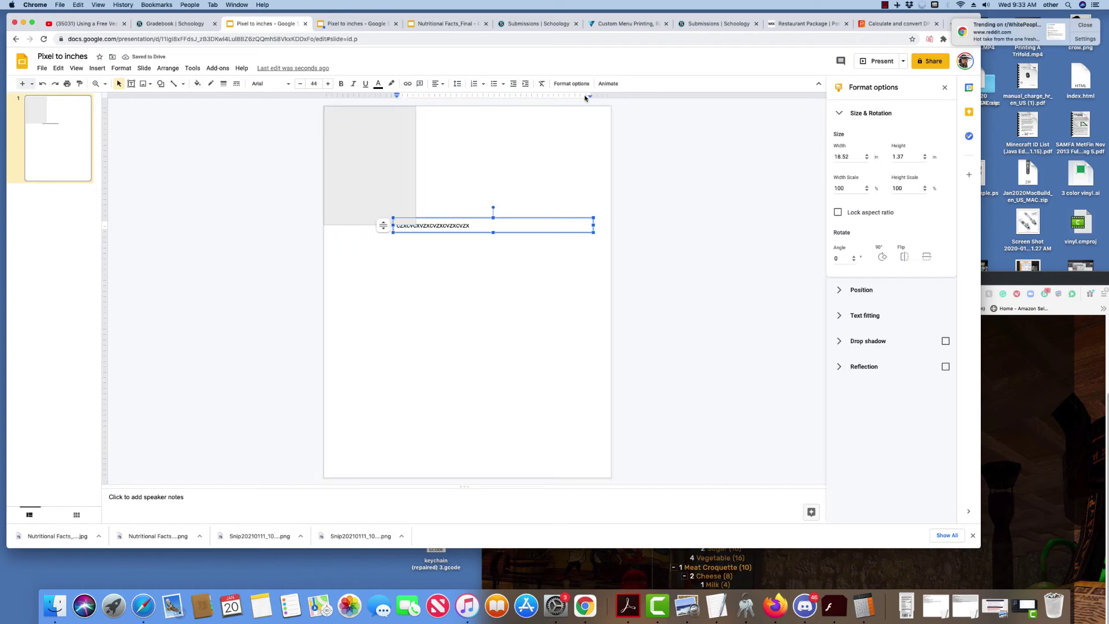
left_click_drag(589, 97, 611, 99)
left_click_drag(397, 96, 324, 95)
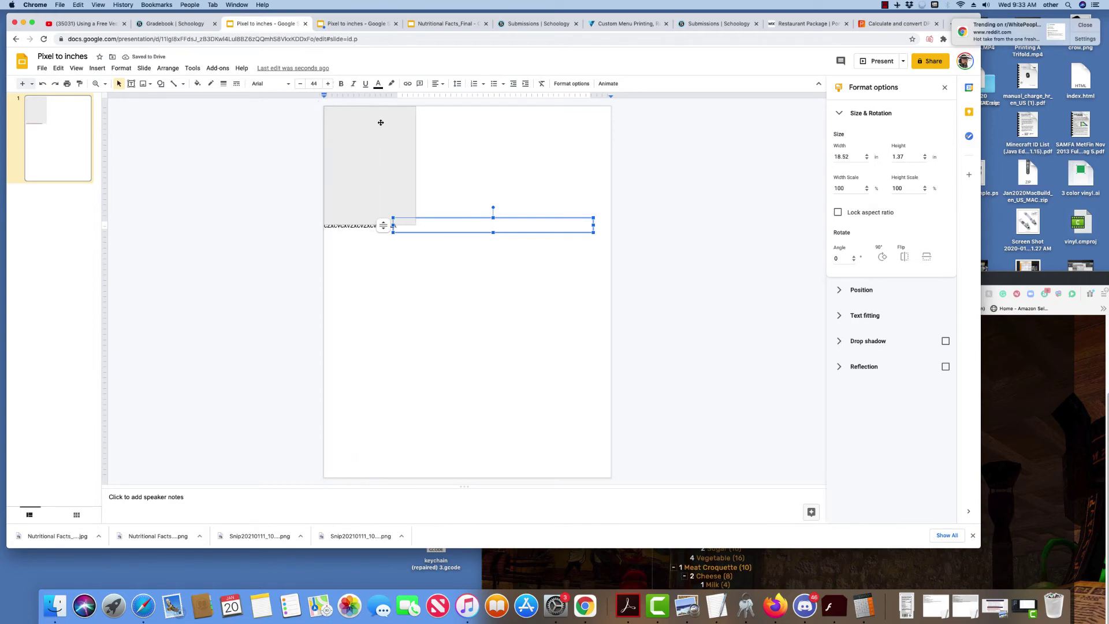
left_click(484, 170)
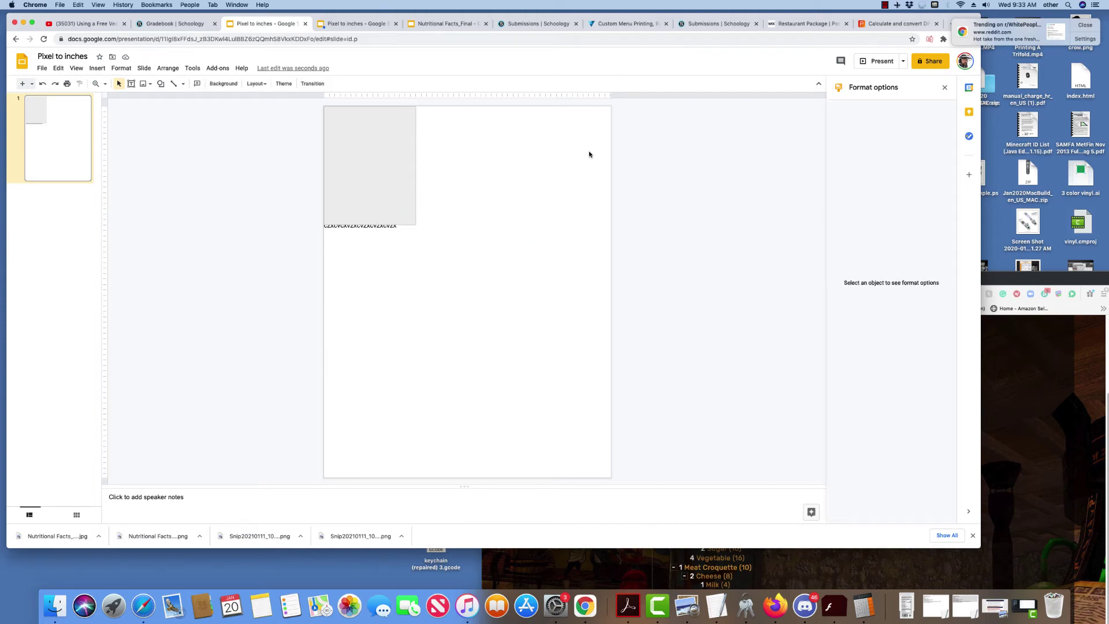
Check the enlarged page's width and height in inches in the page setup, and cancel without applying.
left_click(42, 68)
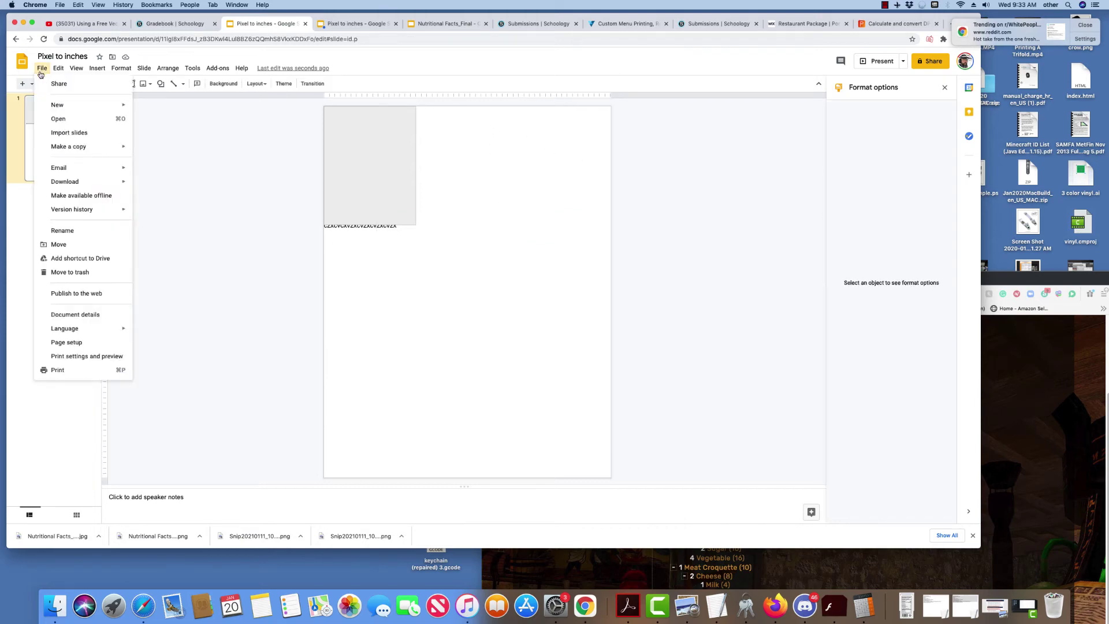
left_click(87, 342)
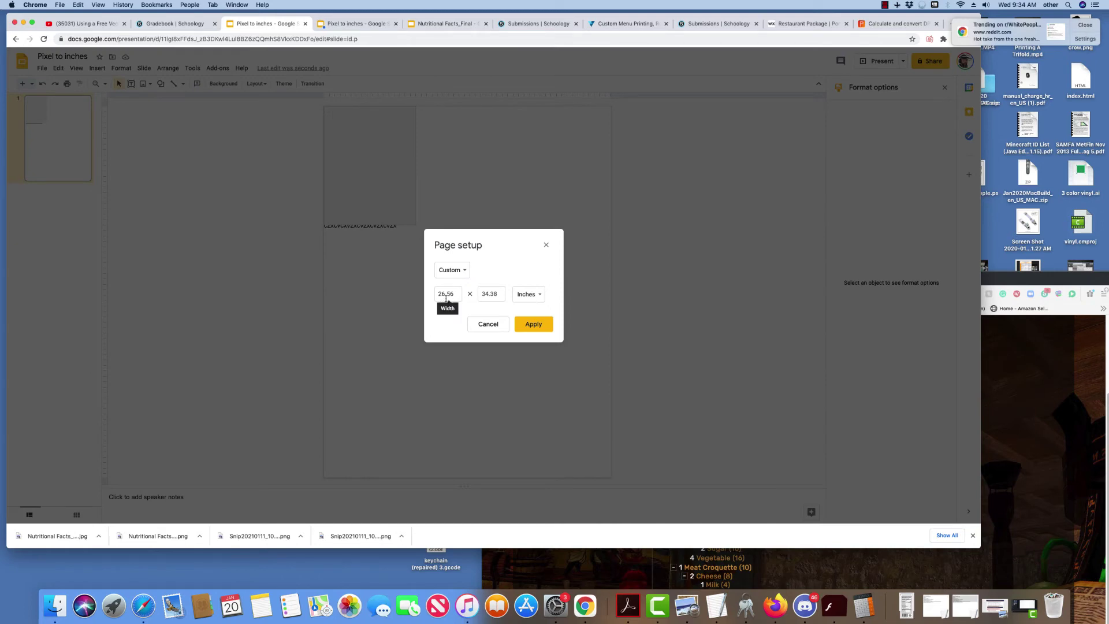
left_click(497, 296)
left_click(390, 267)
left_click(487, 323)
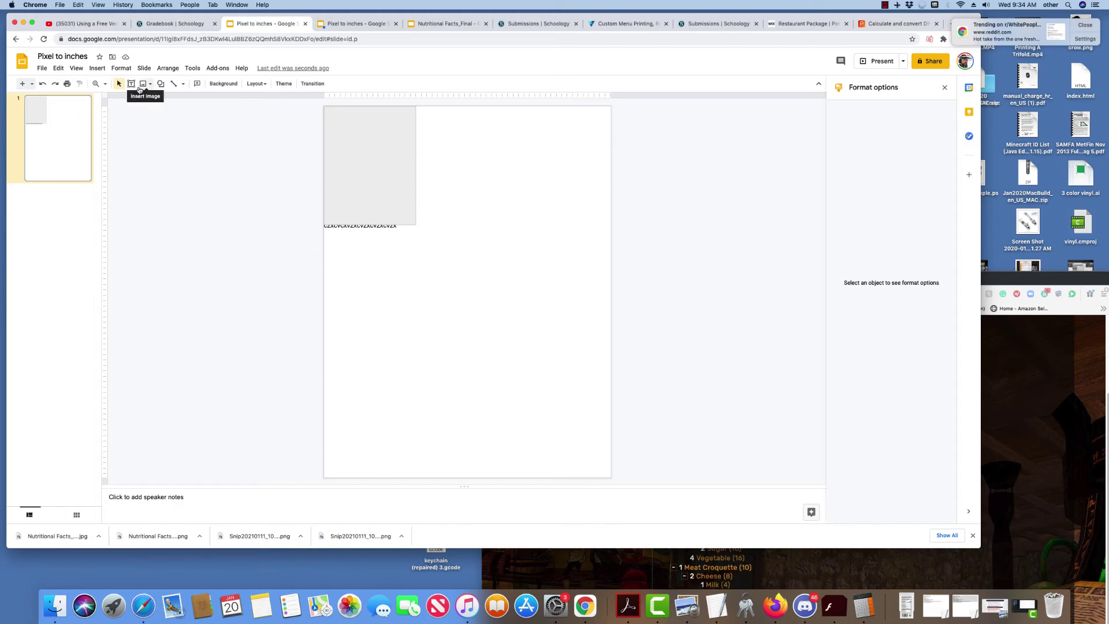
Draw a small square about 1.61 by 1.64 in at the slide's right edge and shrink it to a 0.25 in square.
left_click(161, 84)
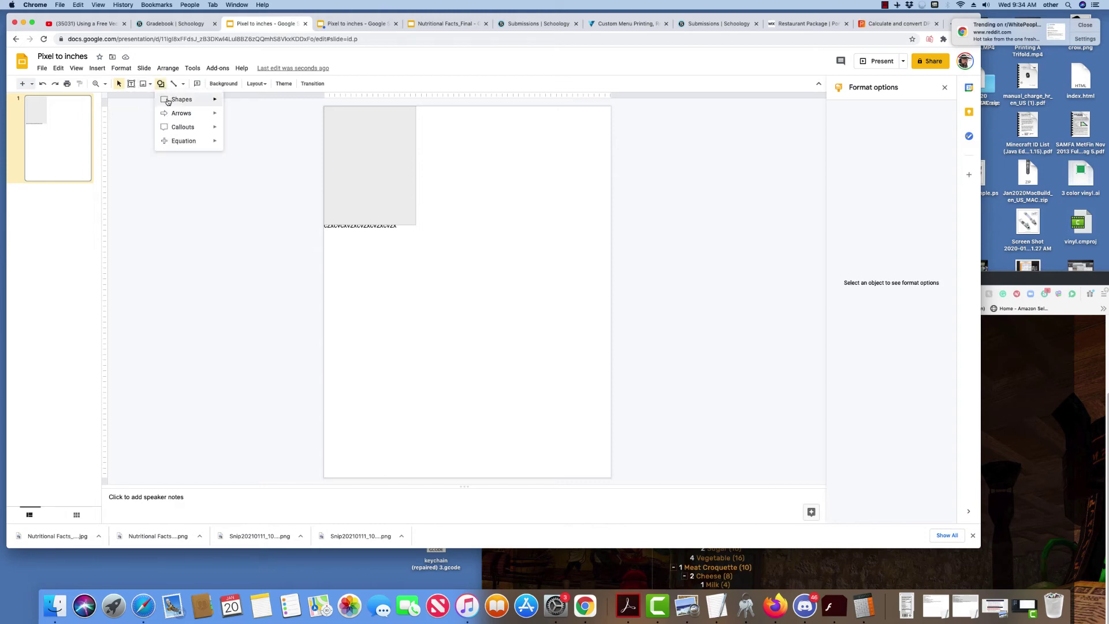
mouse_move(173, 99)
left_click(231, 103)
left_click_drag(592, 269, 611, 287)
left_click(908, 154)
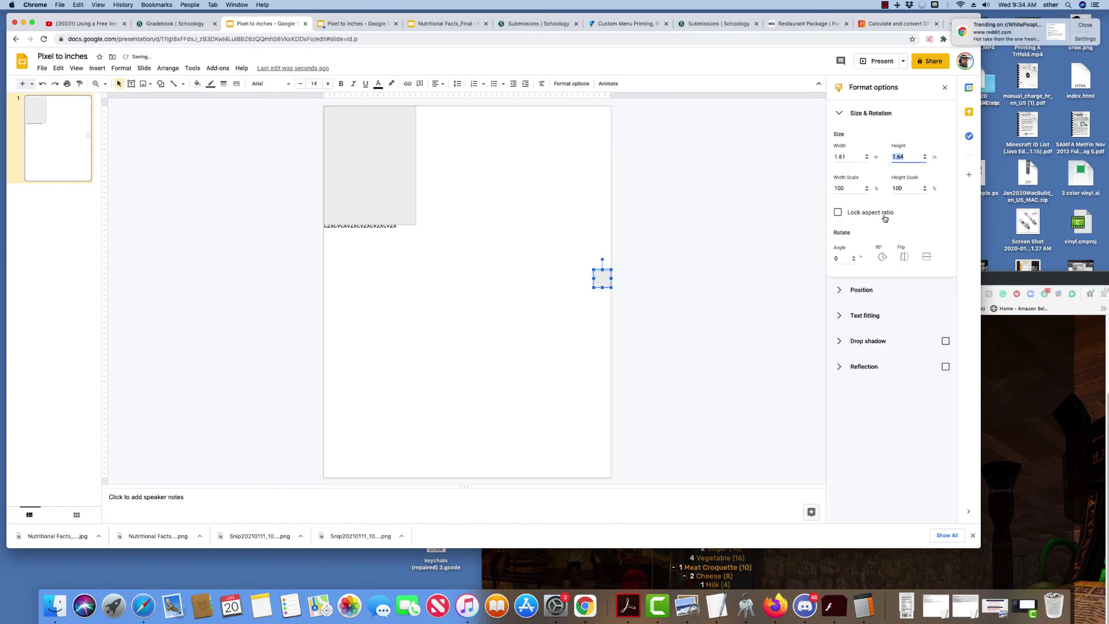
type(".25")
left_click(832, 156)
type(".2")
left_click(896, 157)
Move the 8.5 × 11 in rectangle from the slide's corner to the middle of the slide, beside the filler text.
left_click(402, 199)
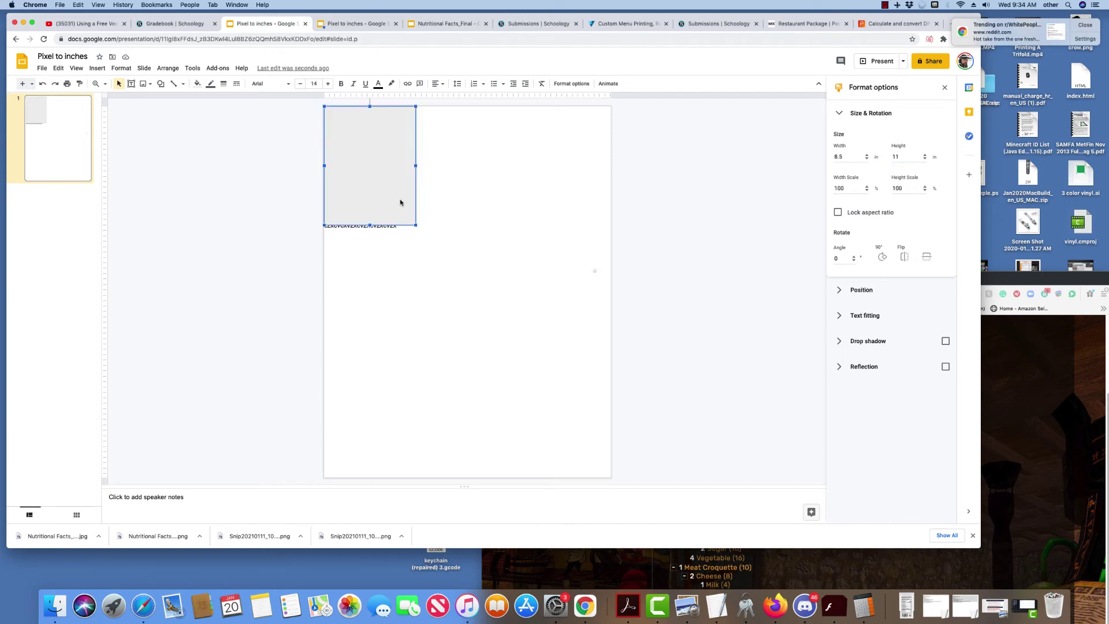
left_click_drag(395, 200, 479, 260)
left_click_drag(465, 222, 460, 248)
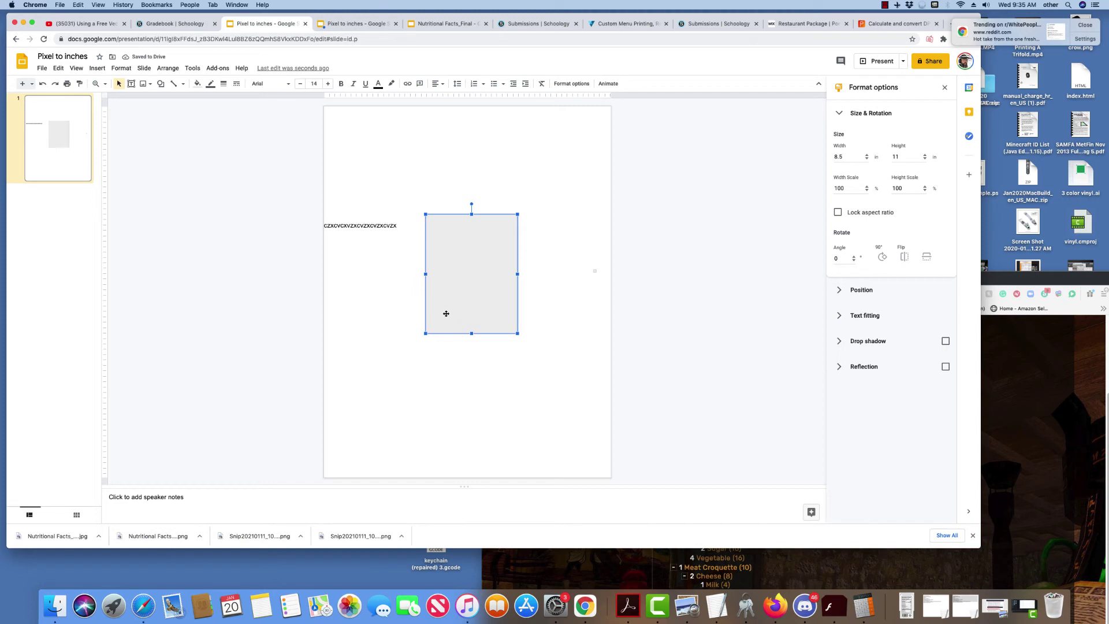
left_click_drag(452, 303, 469, 324)
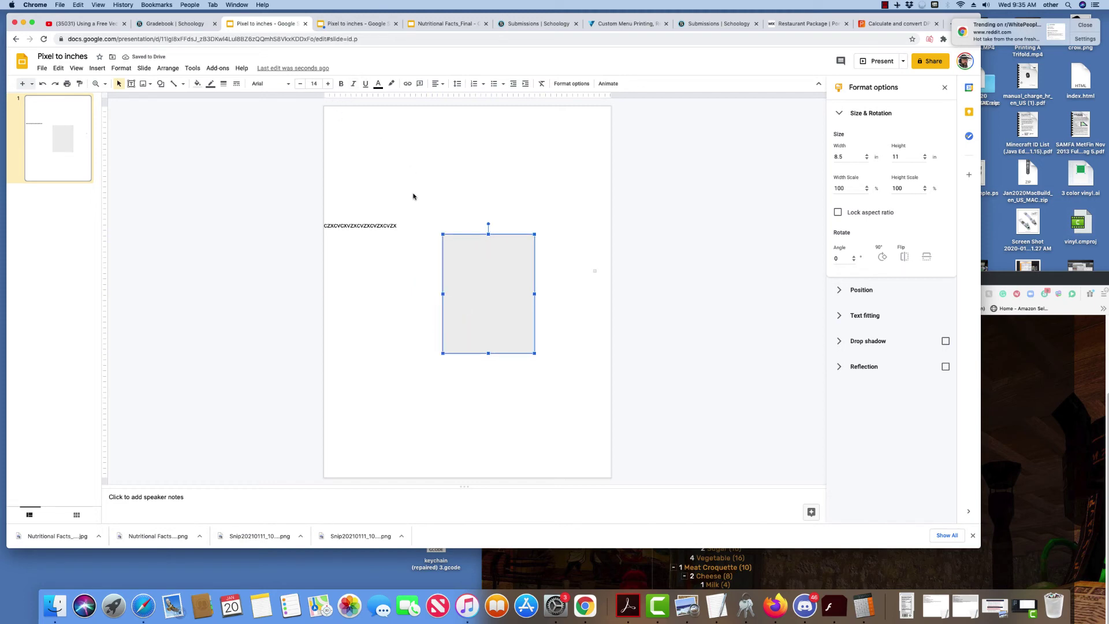
Open the presentation's file commands.
left_click(42, 69)
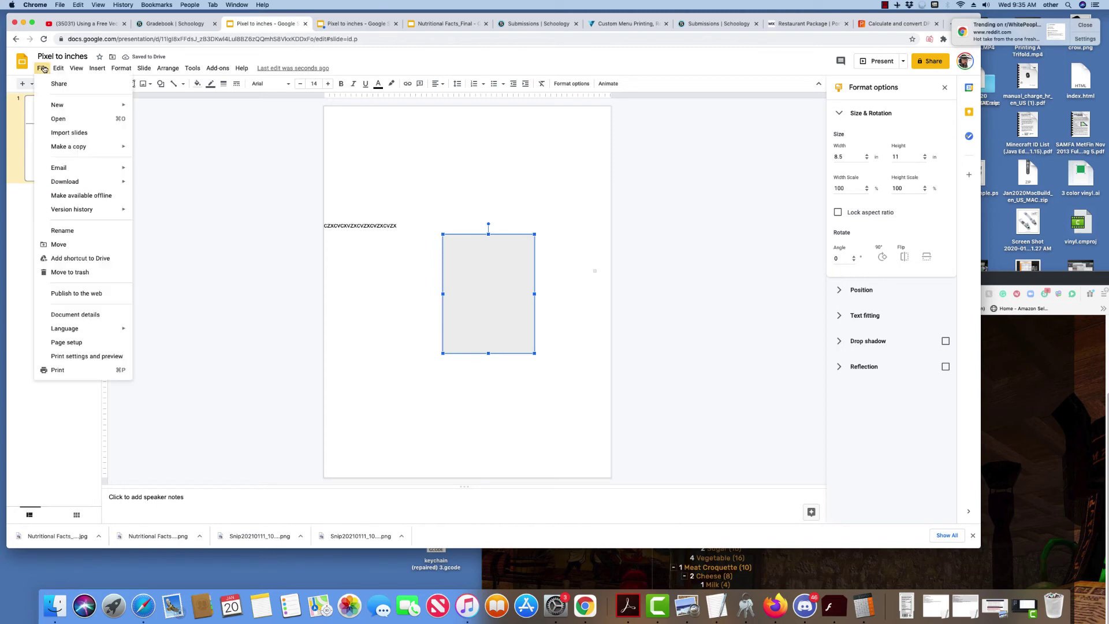